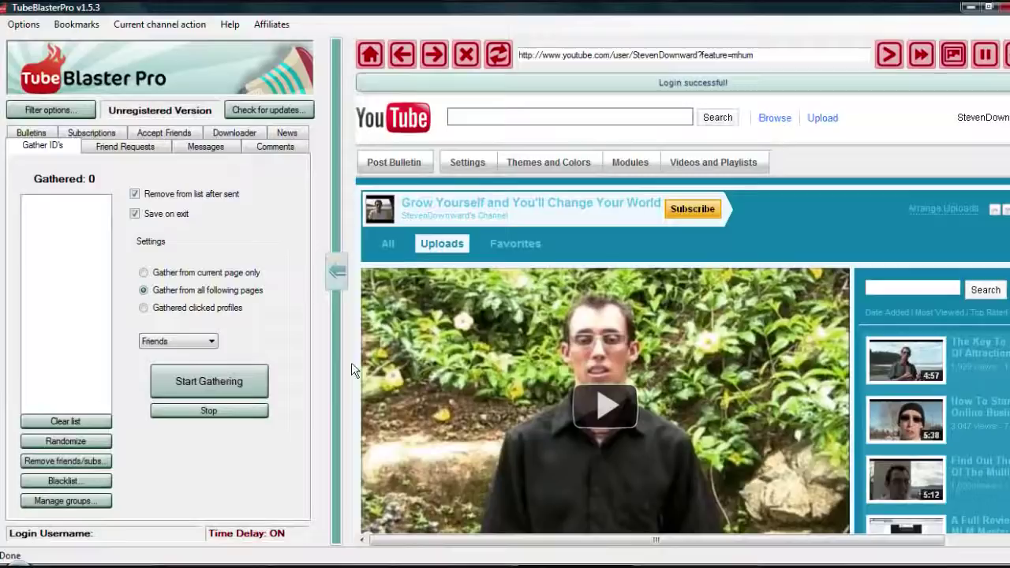
# Step: Enlarge the browser pane and examine the channel page's video list, profile, recent activity, subscribers, comments, subscriptions and friends
pyautogui.click(333, 273)
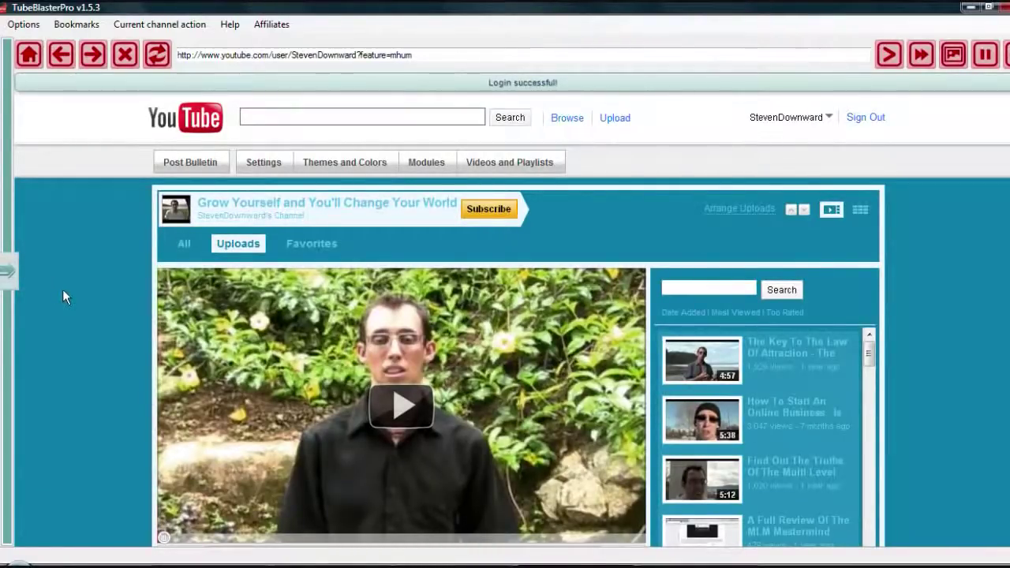
pyautogui.scroll(-1, 62, 296)
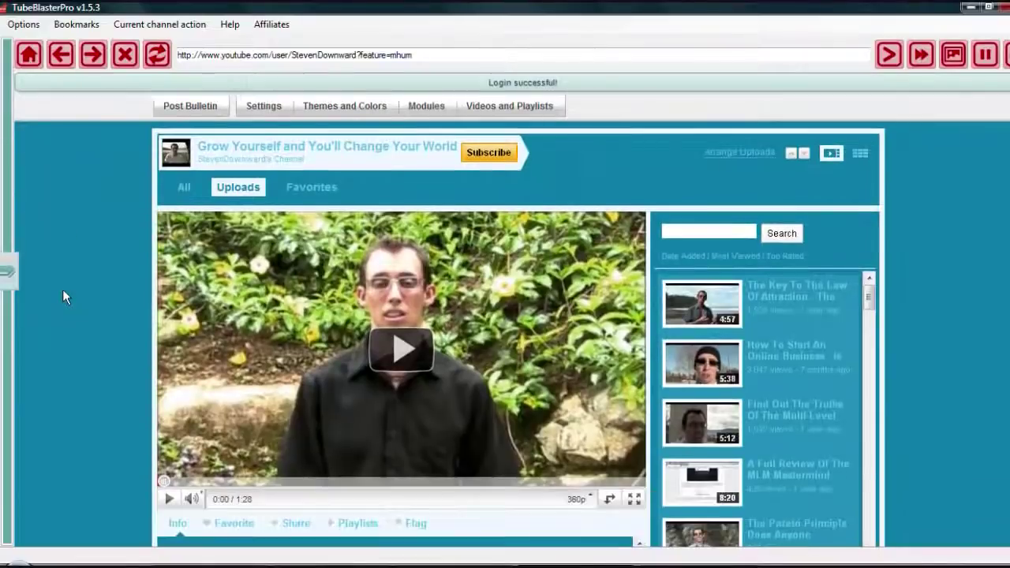
pyautogui.scroll(-1, 63, 290)
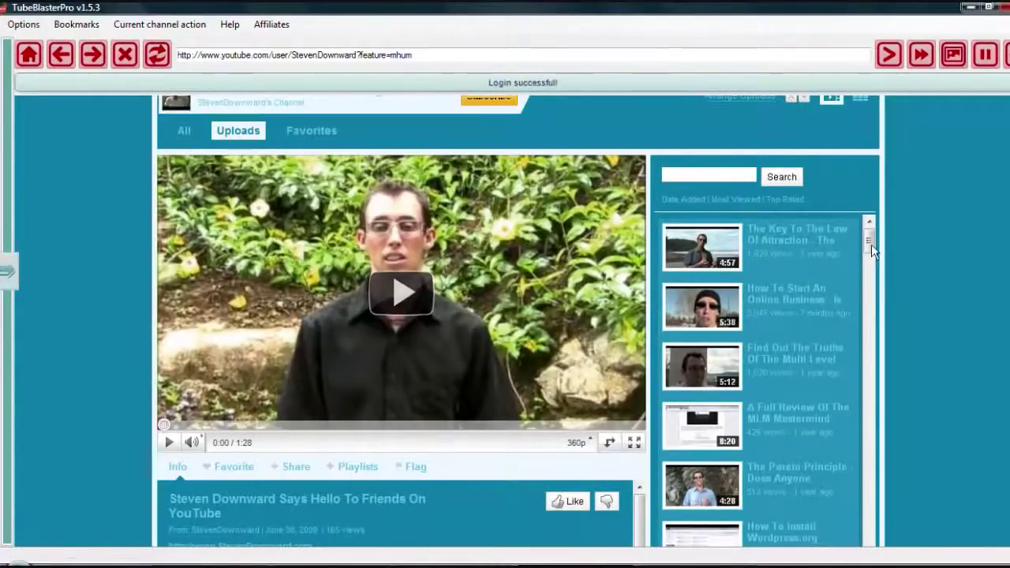
pyautogui.moveTo(870, 245); pyautogui.dragTo(868, 272)
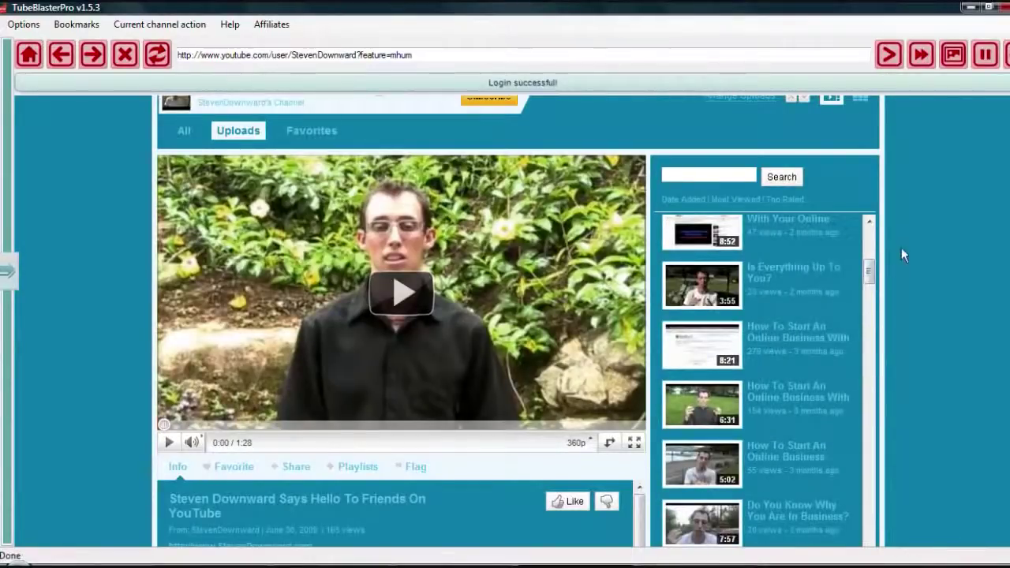
pyautogui.scroll(-2, 901, 248)
pyautogui.scroll(-8, 901, 248)
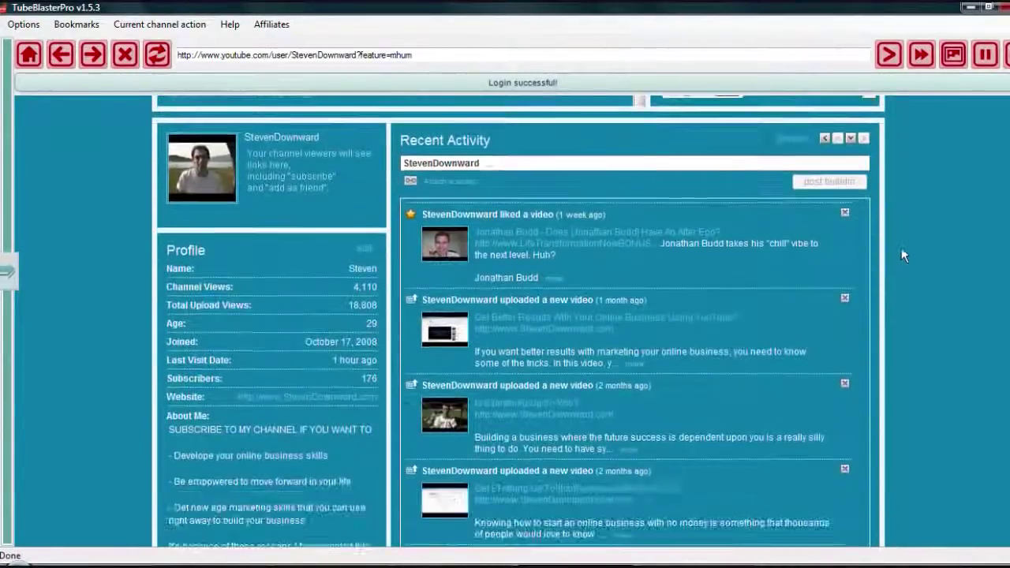
pyautogui.scroll(-6, 902, 249)
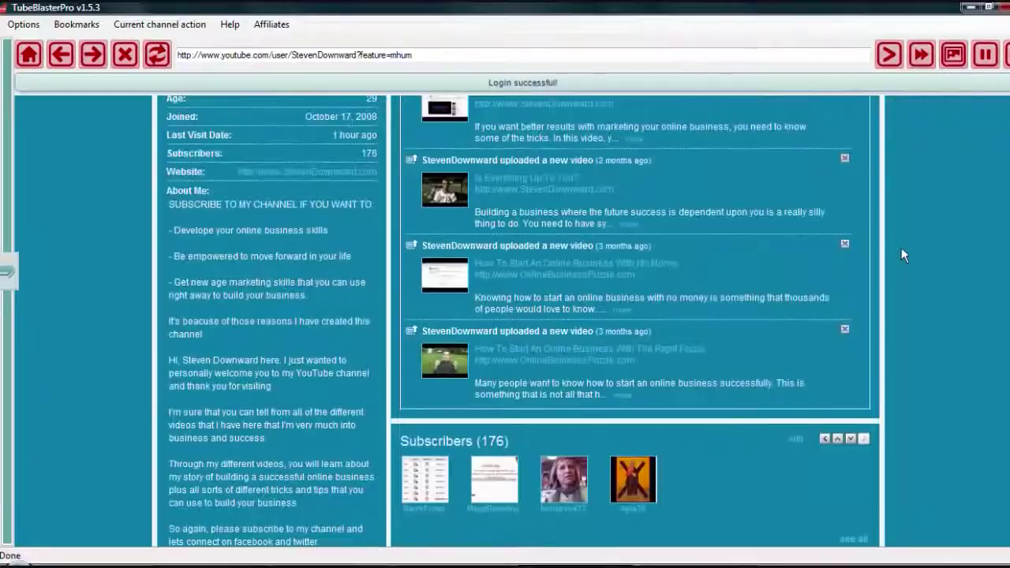
pyautogui.scroll(-3, 904, 254)
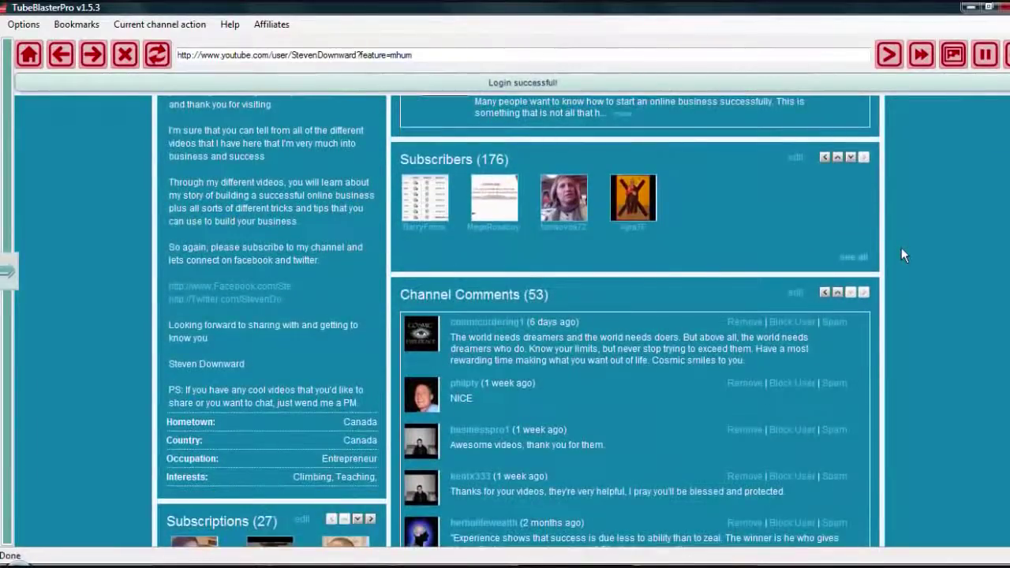
pyautogui.scroll(-6, 903, 255)
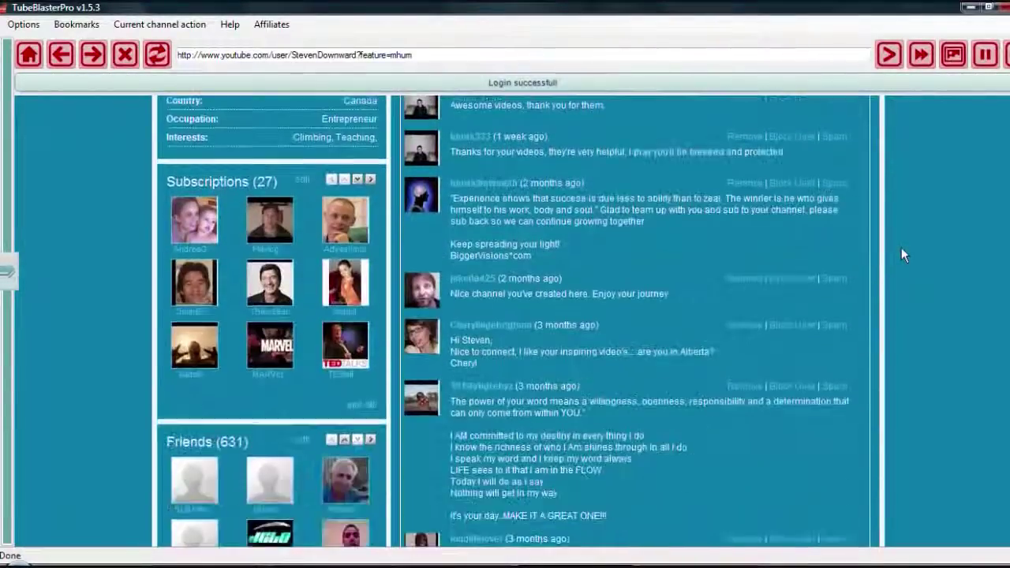
pyautogui.scroll(-2, 904, 255)
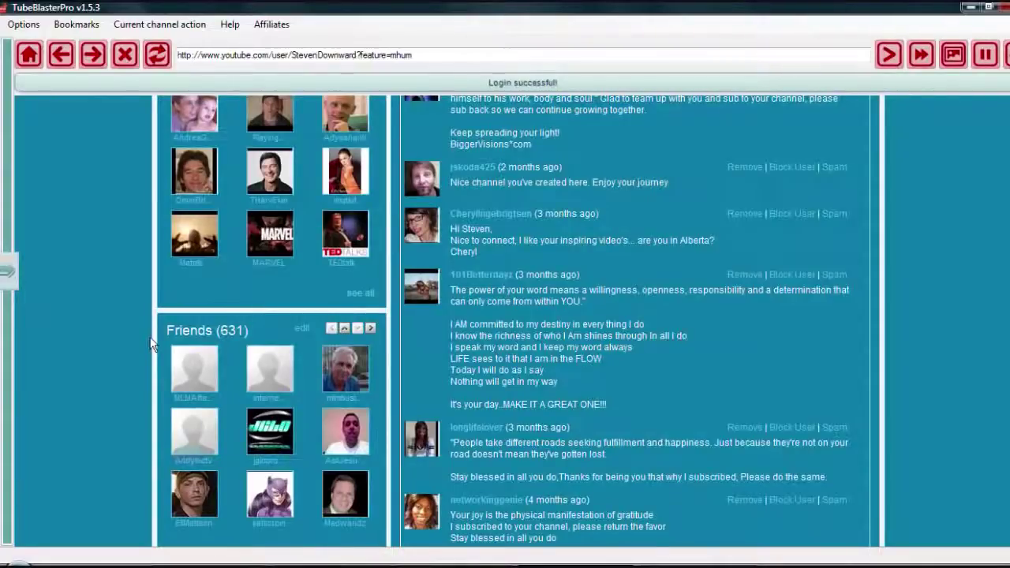
pyautogui.scroll(3, 153, 343)
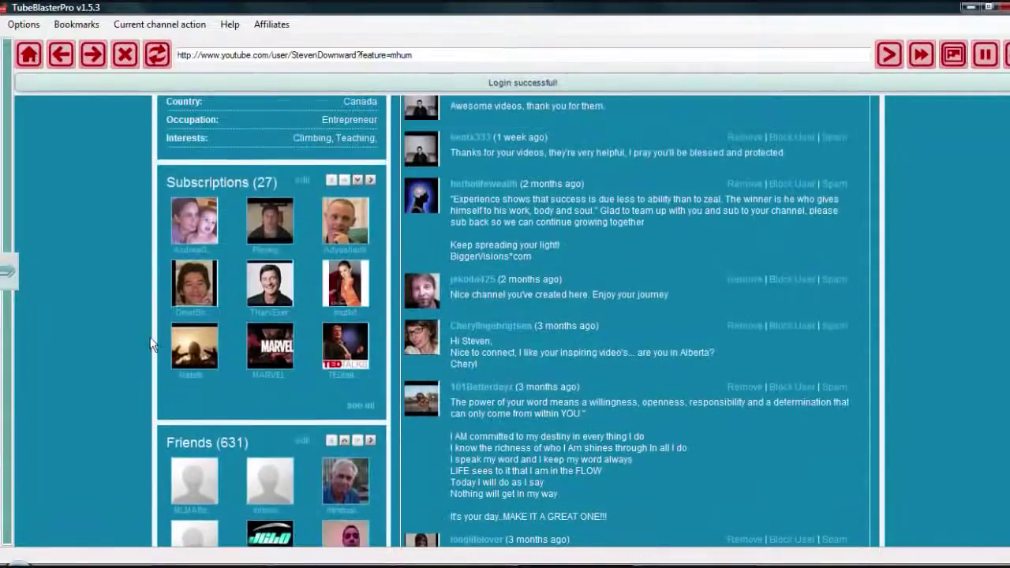
pyautogui.scroll(3, 152, 343)
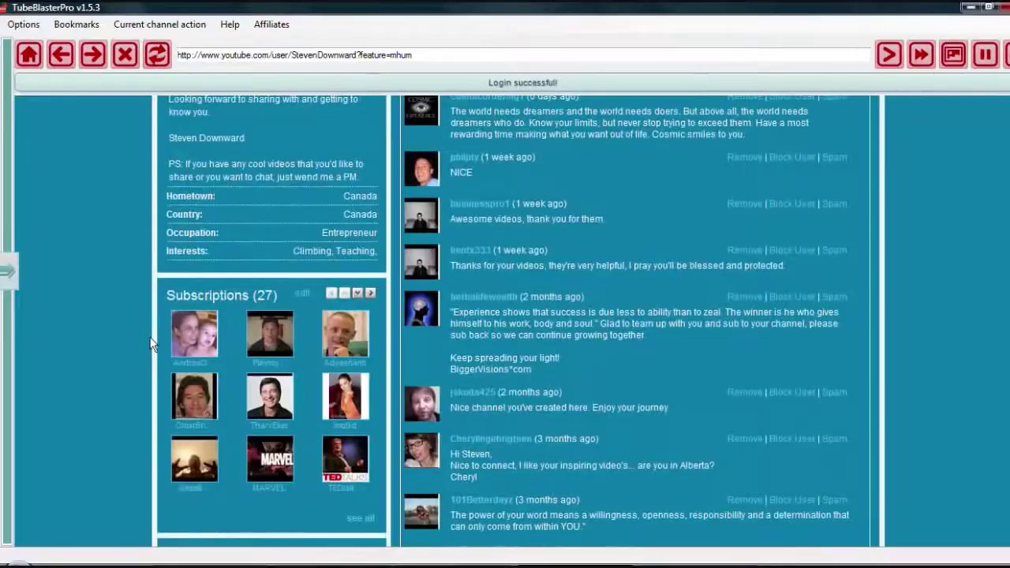
# Step: Restore the tool pane and review the Friend Requests, Messages, Comments, Bulletins, Subscriptions and Accept Friends settings, ending on Gather ID's
pyautogui.click(10, 271)
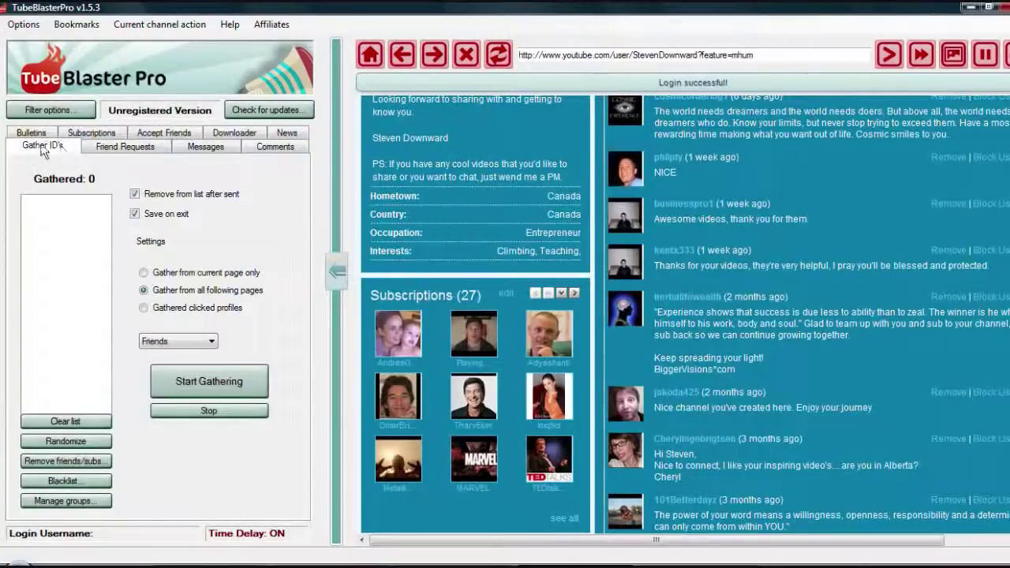
pyautogui.click(112, 150)
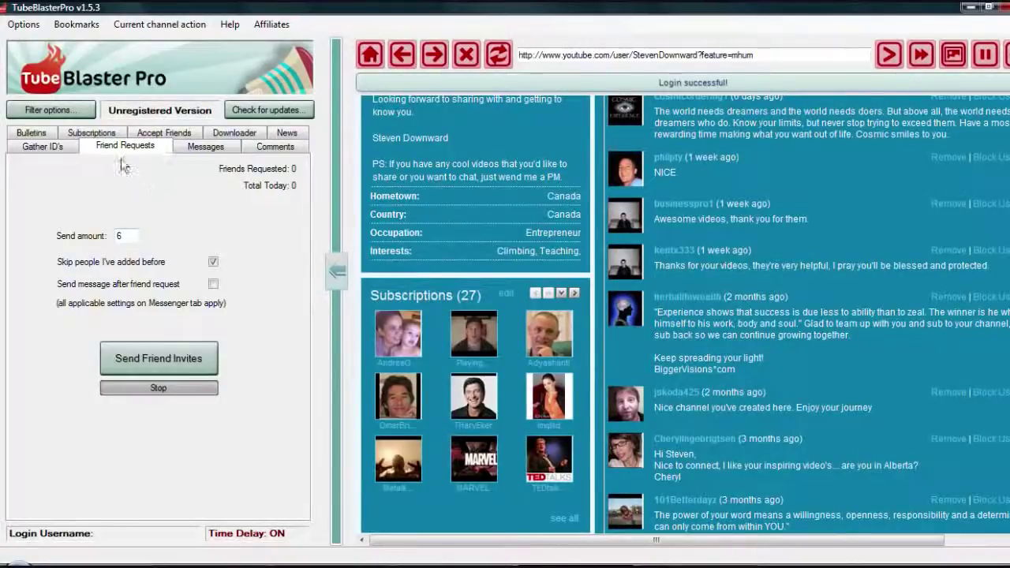
pyautogui.click(205, 148)
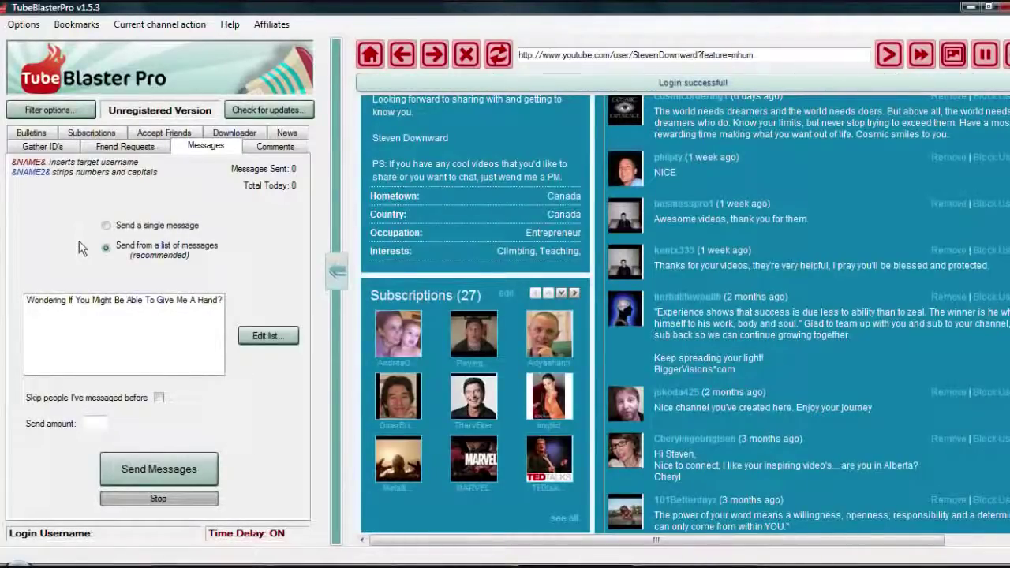
pyautogui.click(272, 150)
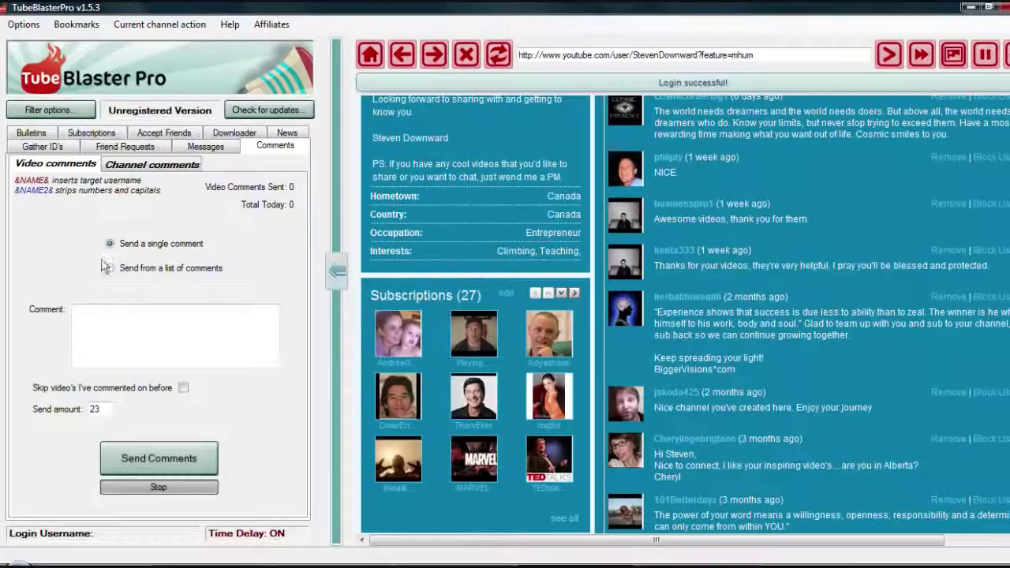
pyautogui.click(33, 135)
pyautogui.click(90, 148)
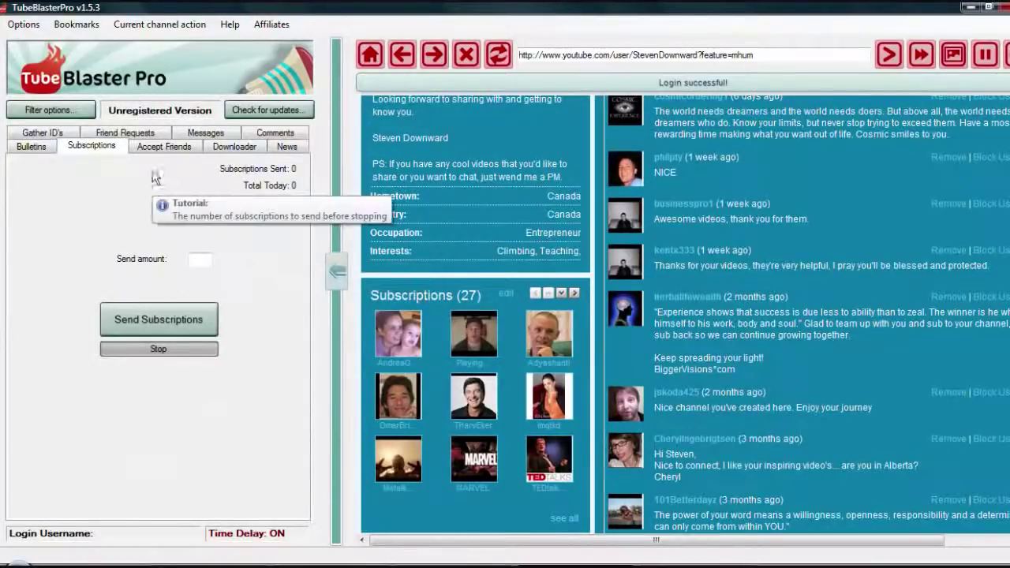
pyautogui.click(168, 147)
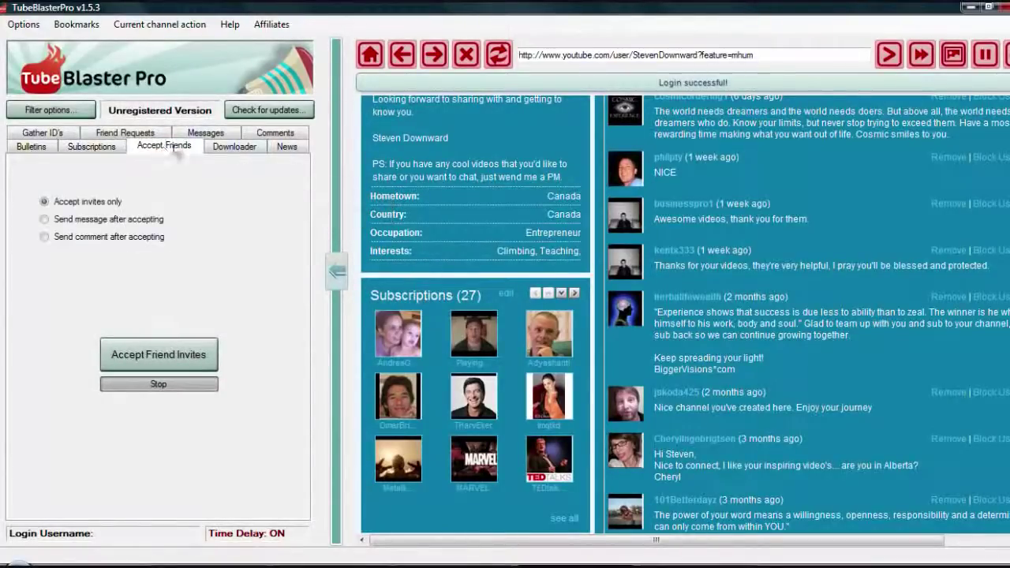
pyautogui.click(45, 133)
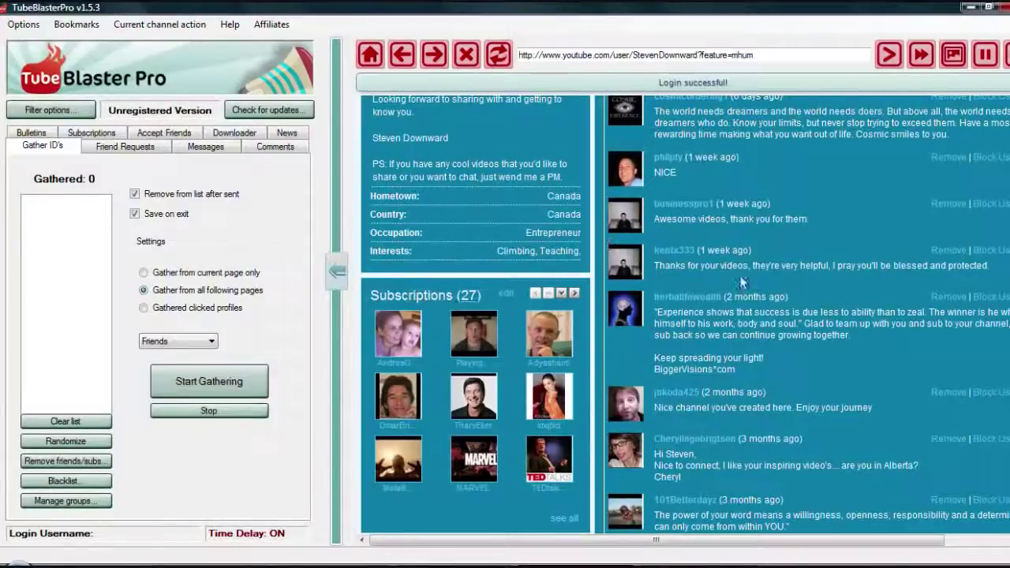
# Step: Open the fourth channel in the Subscriptions section and look through its profile, subscriptions, subscribers and friends
pyautogui.scroll(10, 740, 282)
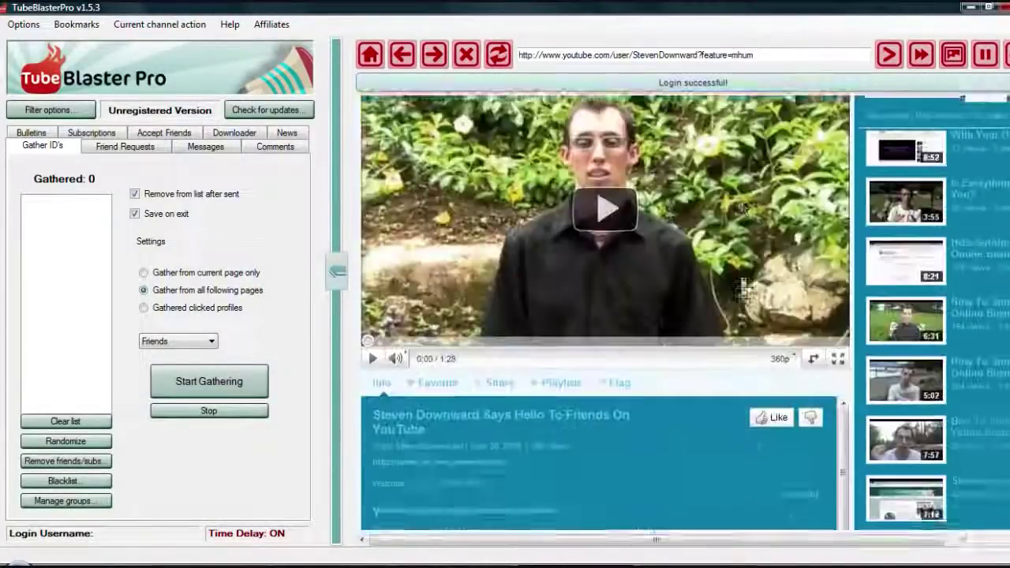
pyautogui.scroll(2, 742, 288)
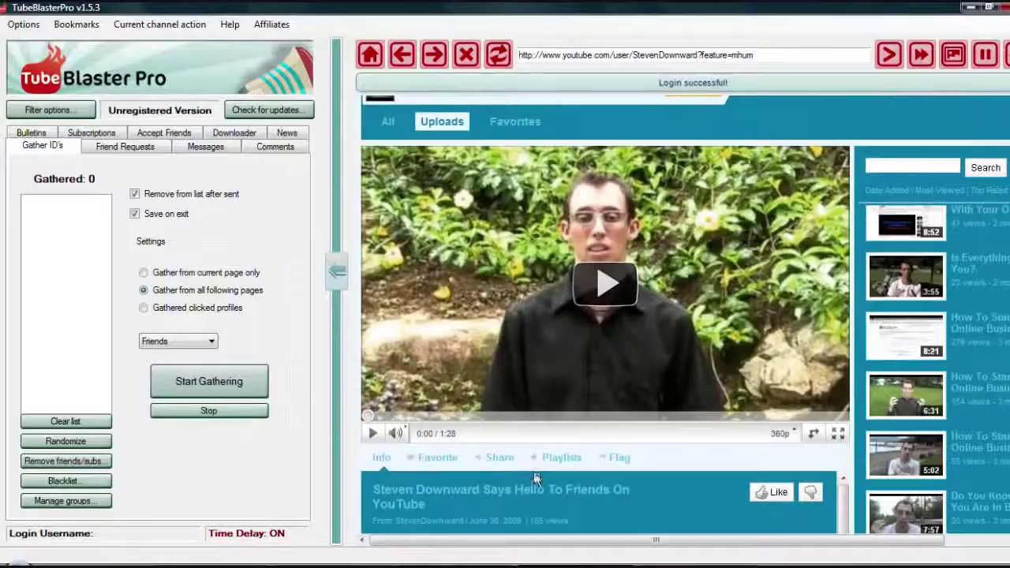
pyautogui.scroll(-10, 534, 478)
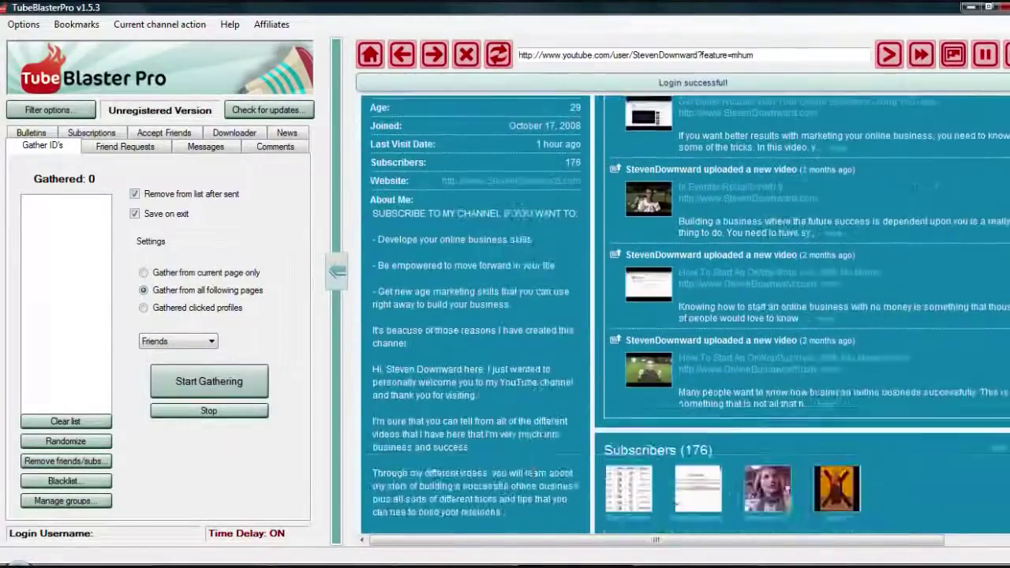
pyautogui.scroll(-10, 540, 478)
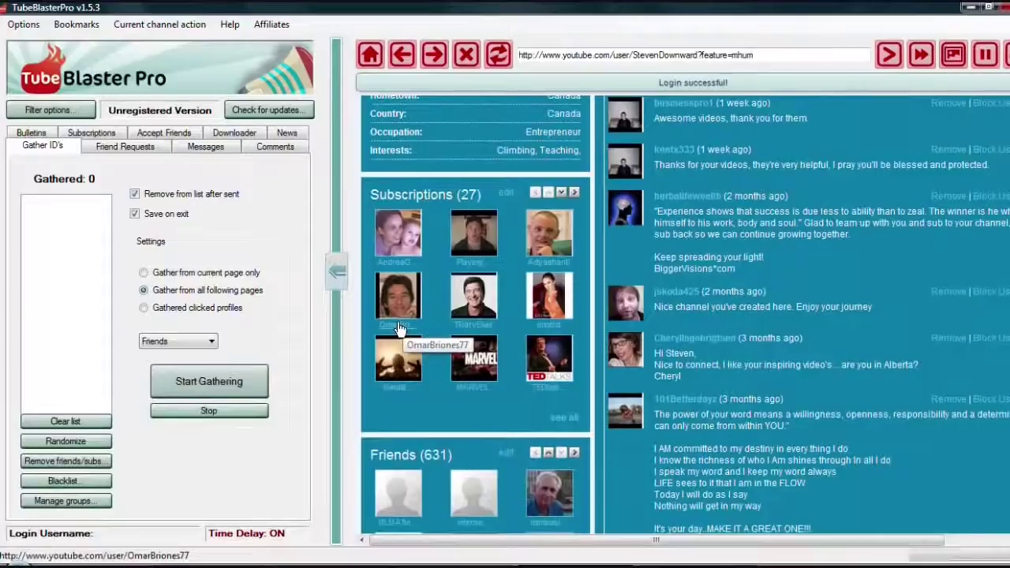
pyautogui.click(399, 325)
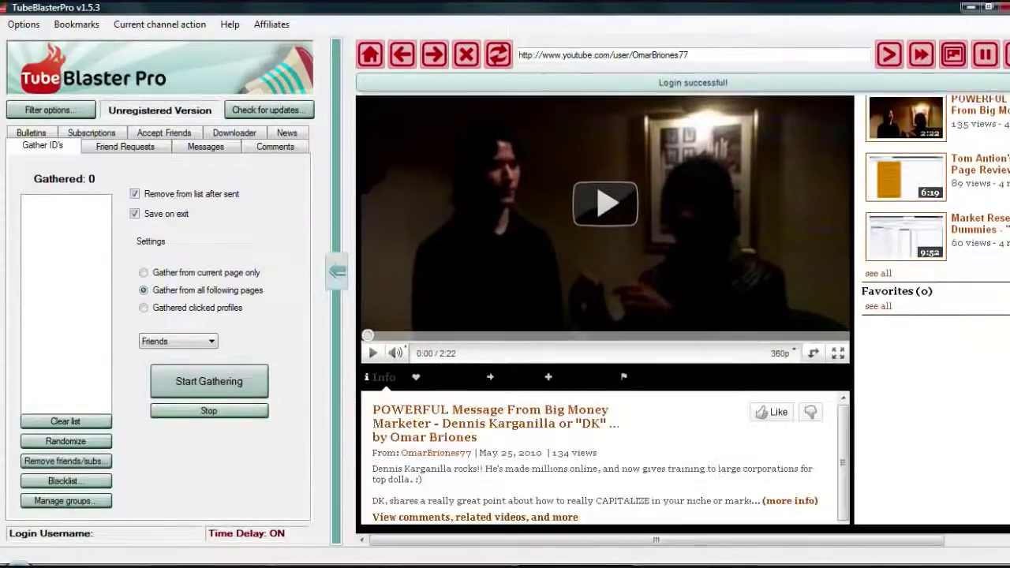
pyautogui.scroll(-10, 683, 316)
pyautogui.scroll(-5, 683, 315)
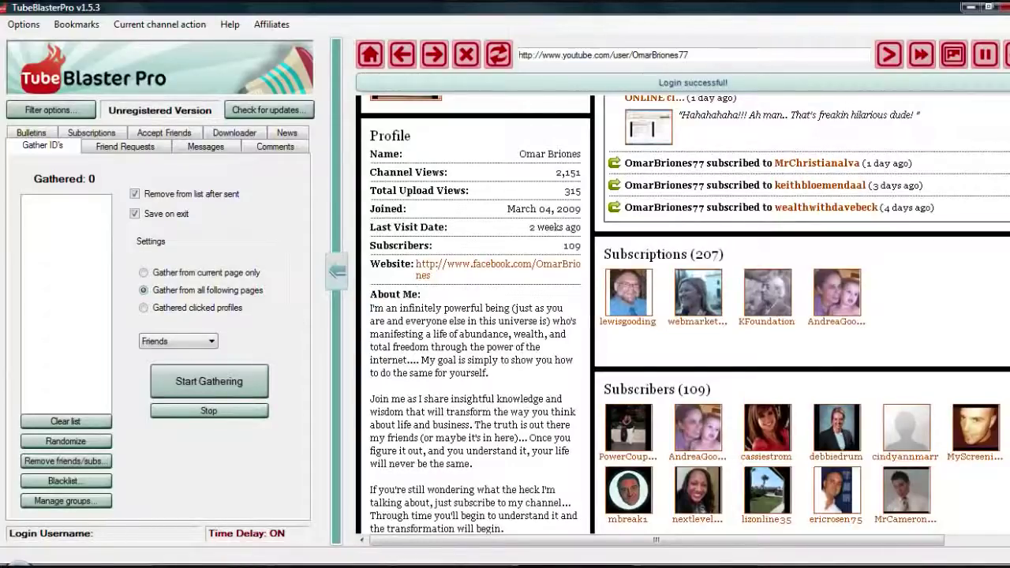
pyautogui.scroll(-10, 682, 316)
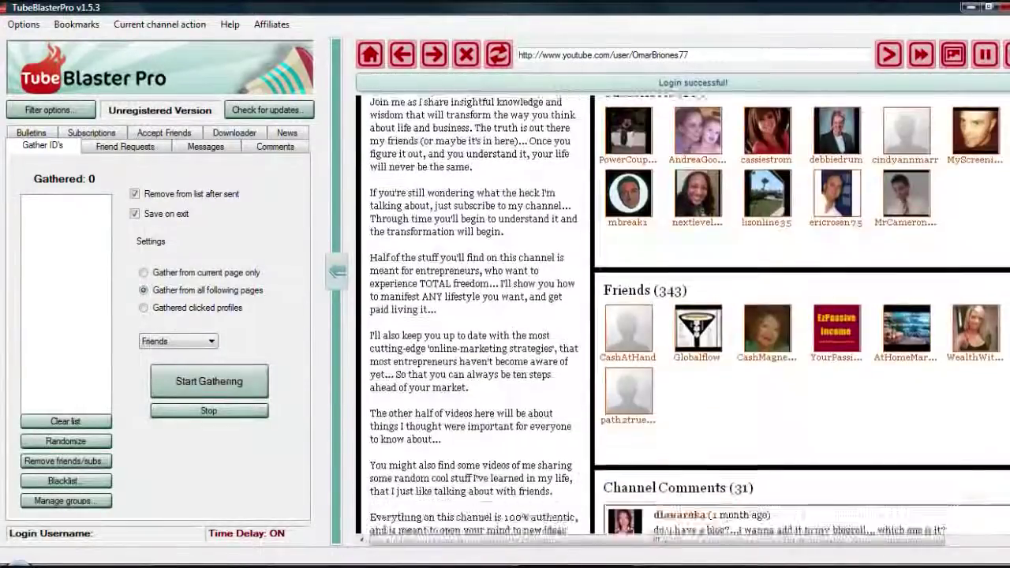
pyautogui.scroll(1, 670, 236)
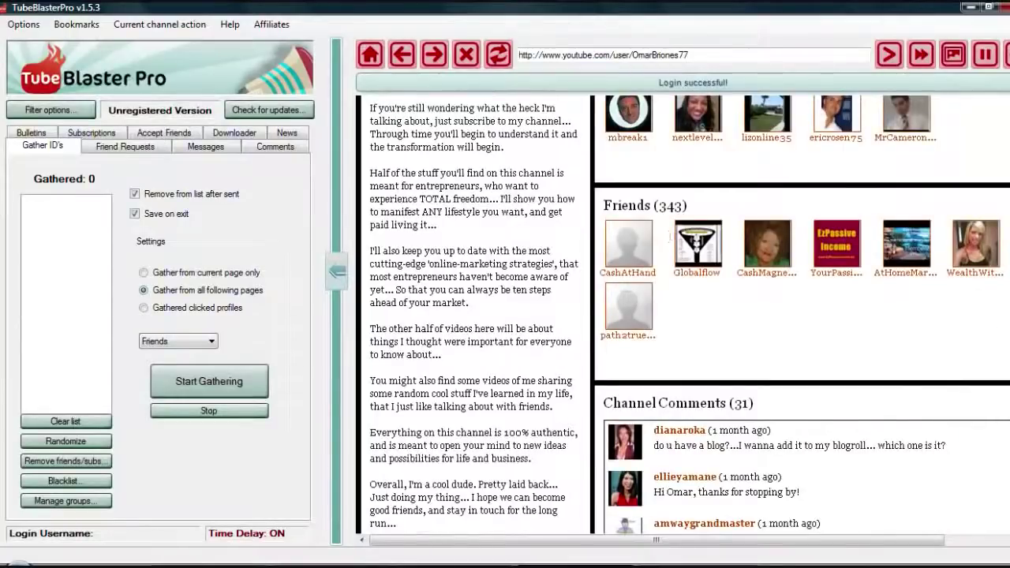
pyautogui.scroll(7, 683, 316)
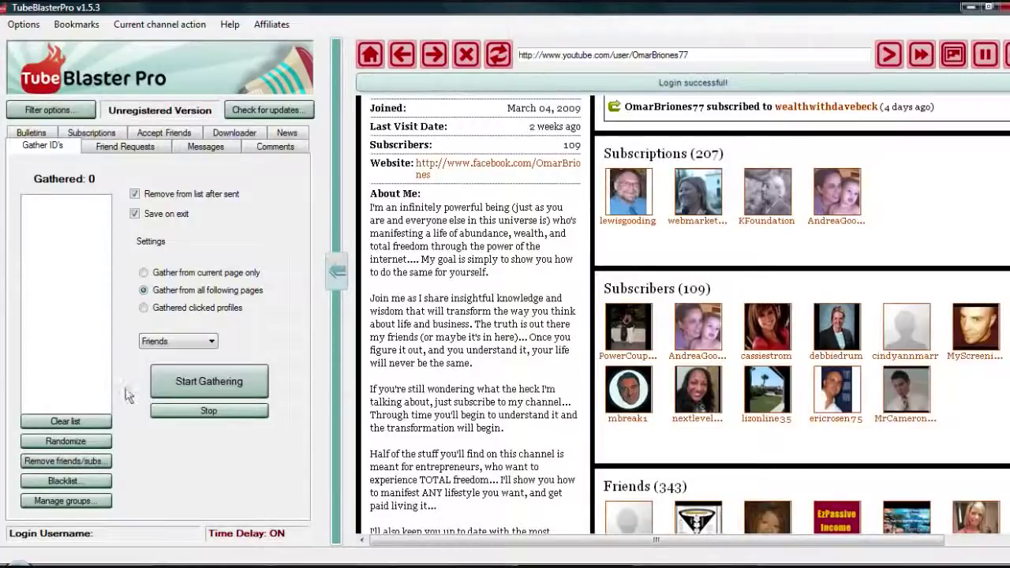
# Step: With Friends as the gathering type, gather IDs from the channel's full subscriber list and stop the run partway
pyautogui.click(211, 342)
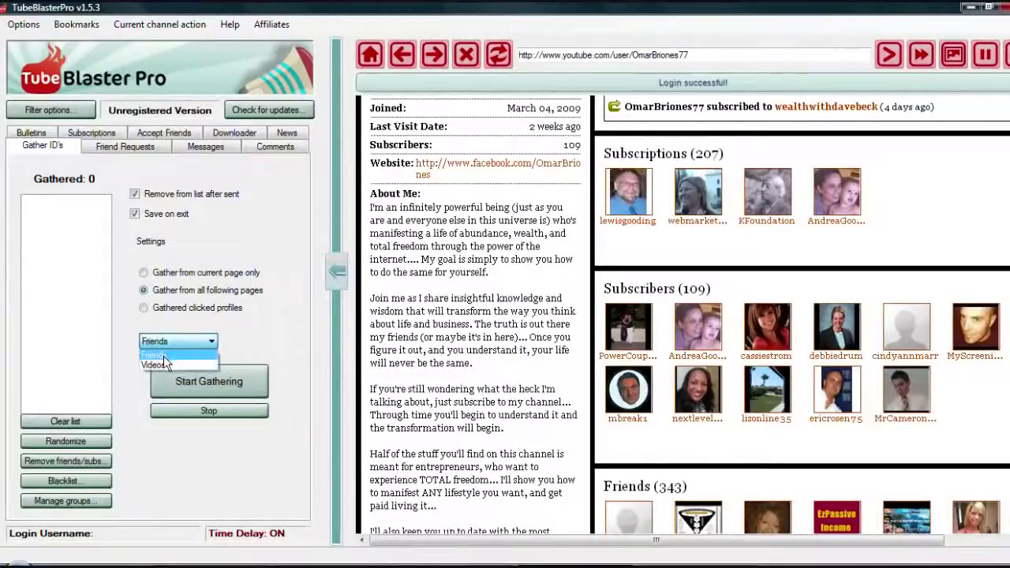
pyautogui.click(163, 355)
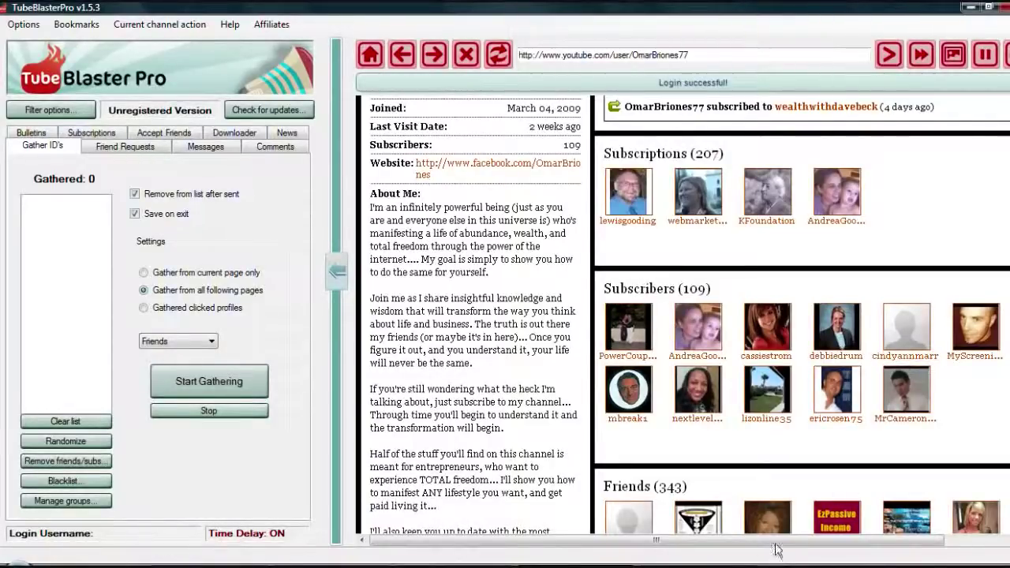
pyautogui.moveTo(775, 543); pyautogui.dragTo(839, 543)
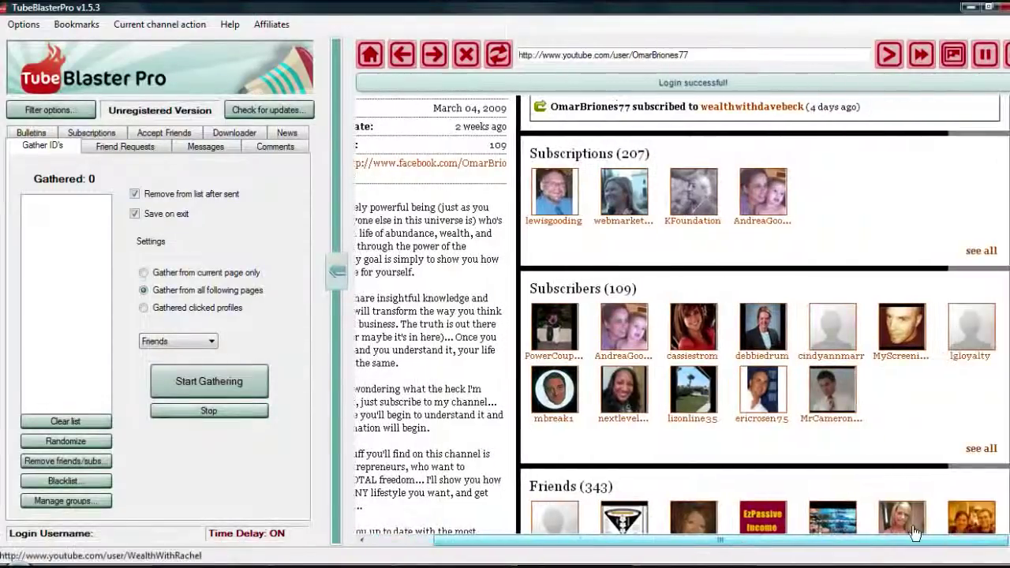
pyautogui.click(981, 450)
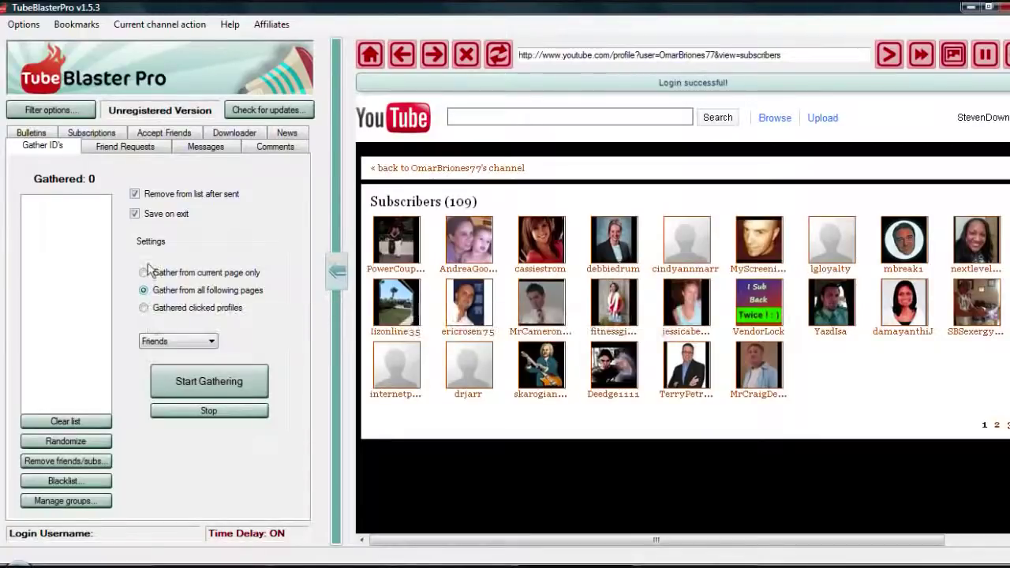
pyautogui.click(210, 379)
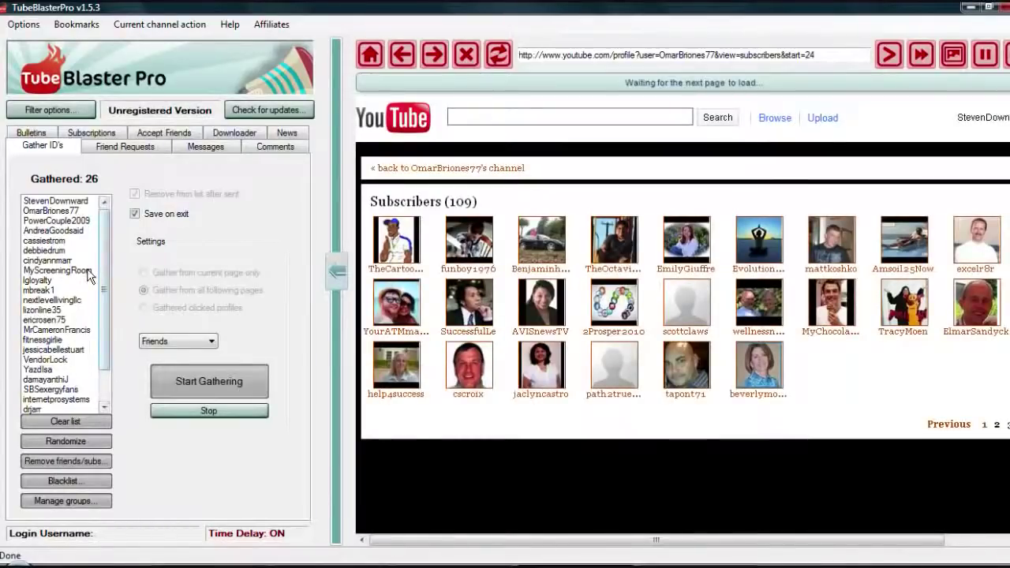
pyautogui.click(208, 411)
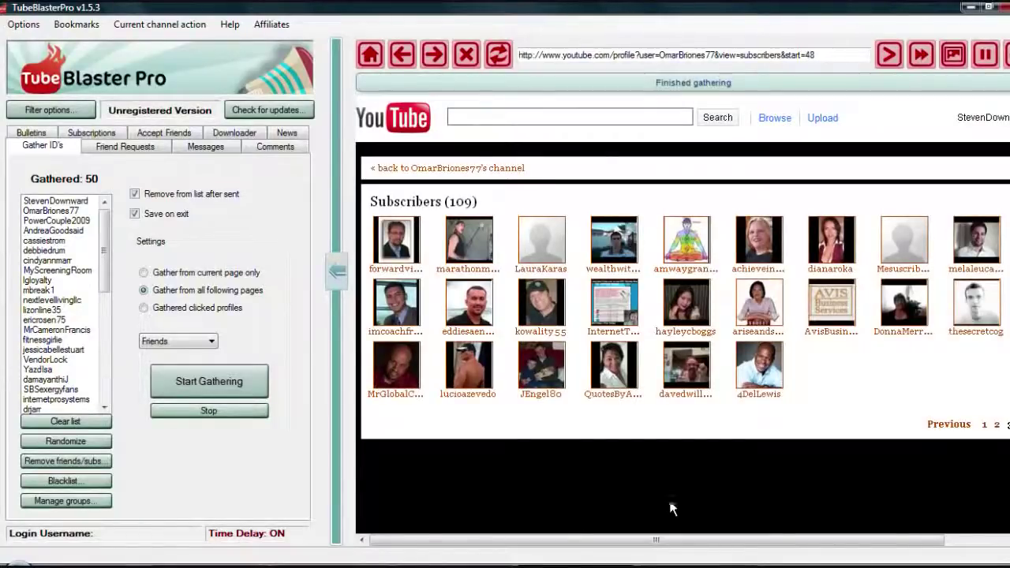
# Step: Return to the logged-in account's own channel page and randomize the order of the gathered ID list
pyautogui.click(999, 123)
pyautogui.click(923, 138)
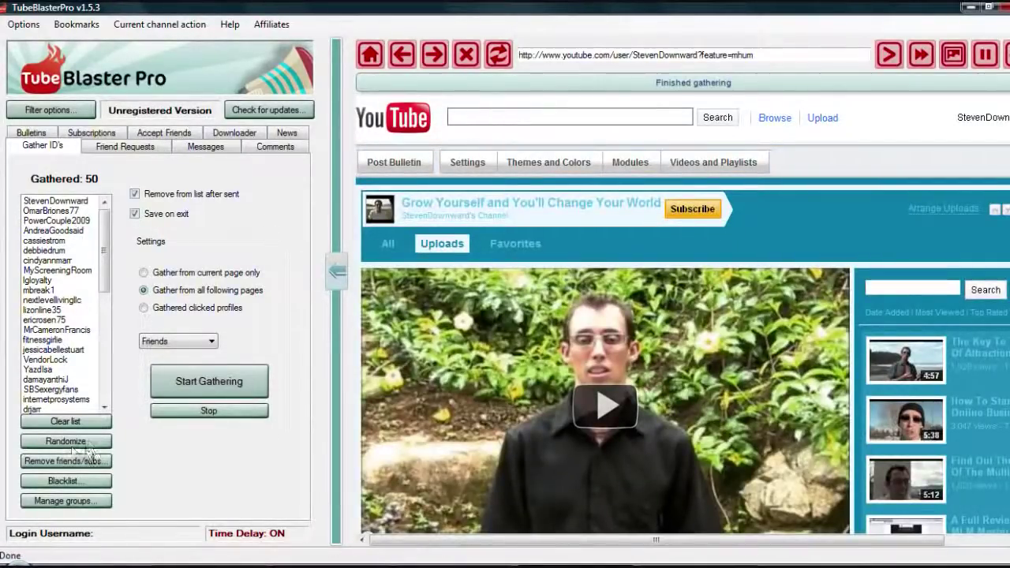
pyautogui.click(72, 442)
pyautogui.click(75, 444)
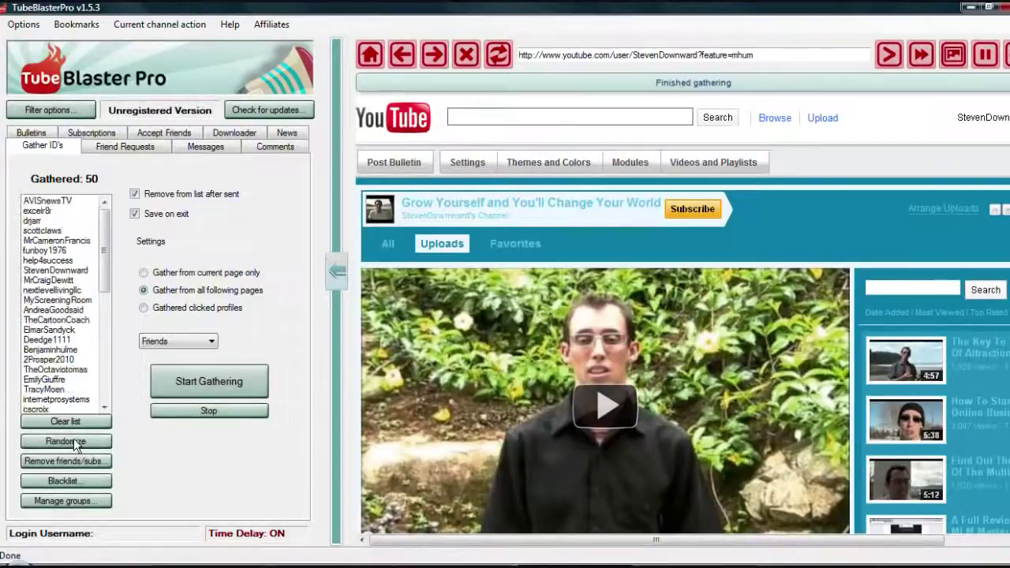
# Step: Reshuffle the gathered IDs, then start sending friend invites with a send amount of 2 and stop the run during the time delay
pyautogui.click(71, 444)
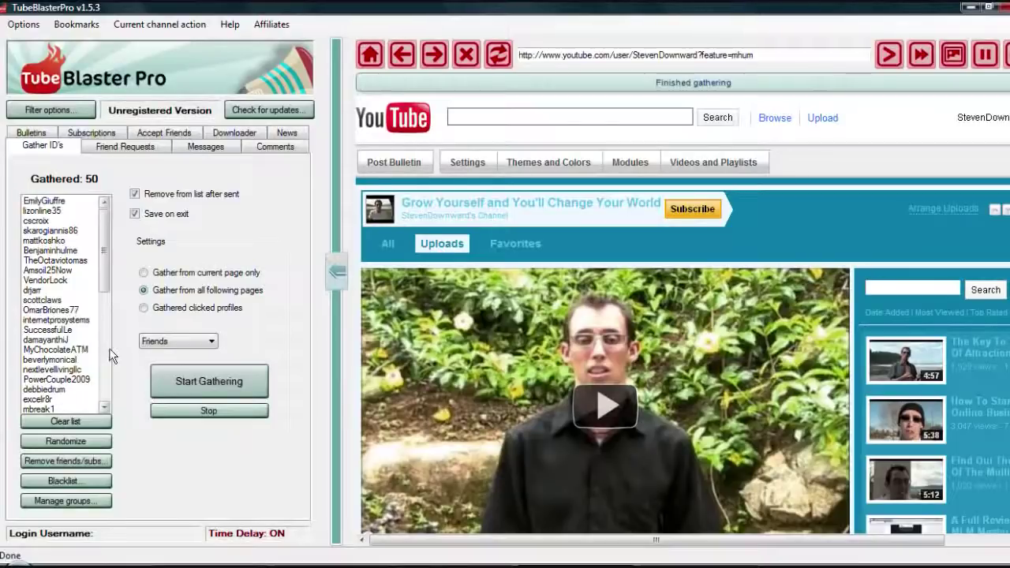
pyautogui.click(125, 147)
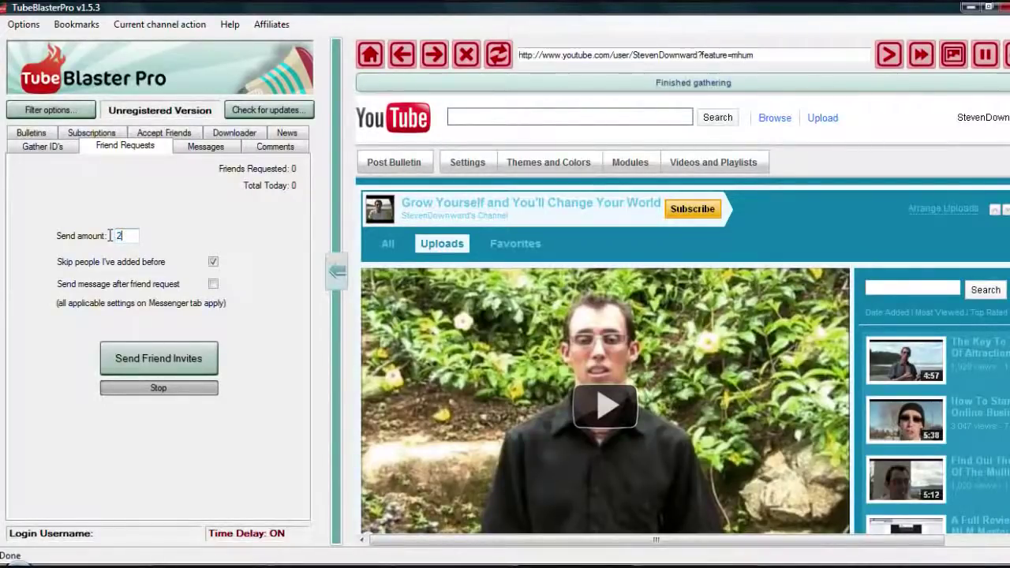
pyautogui.click(174, 364)
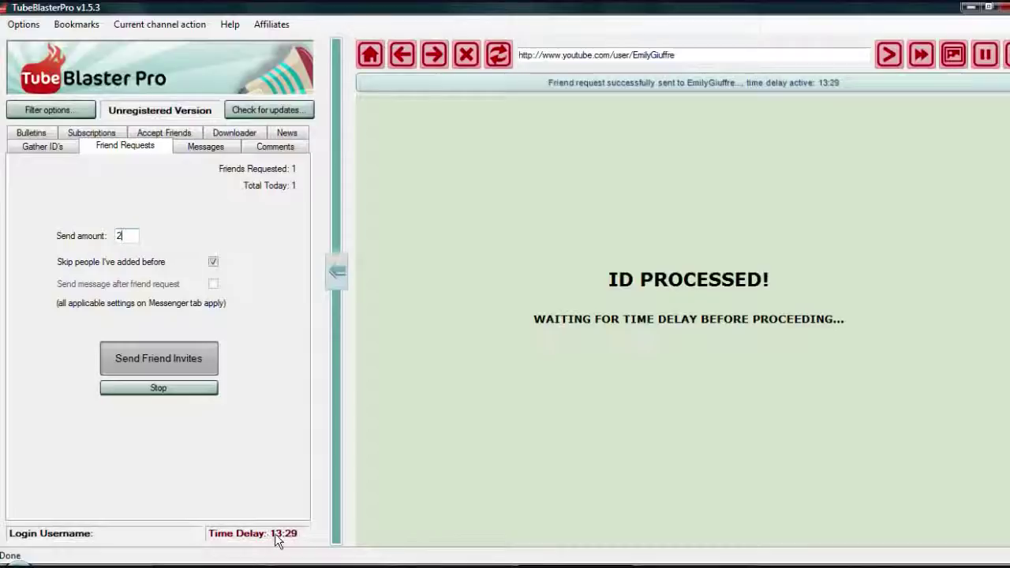
pyautogui.click(191, 391)
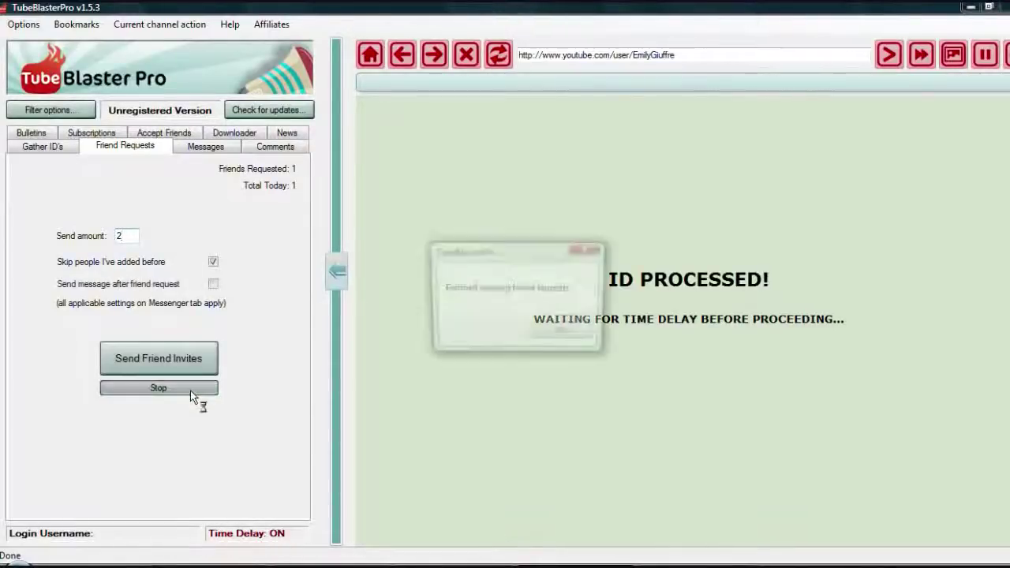
pyautogui.click(564, 333)
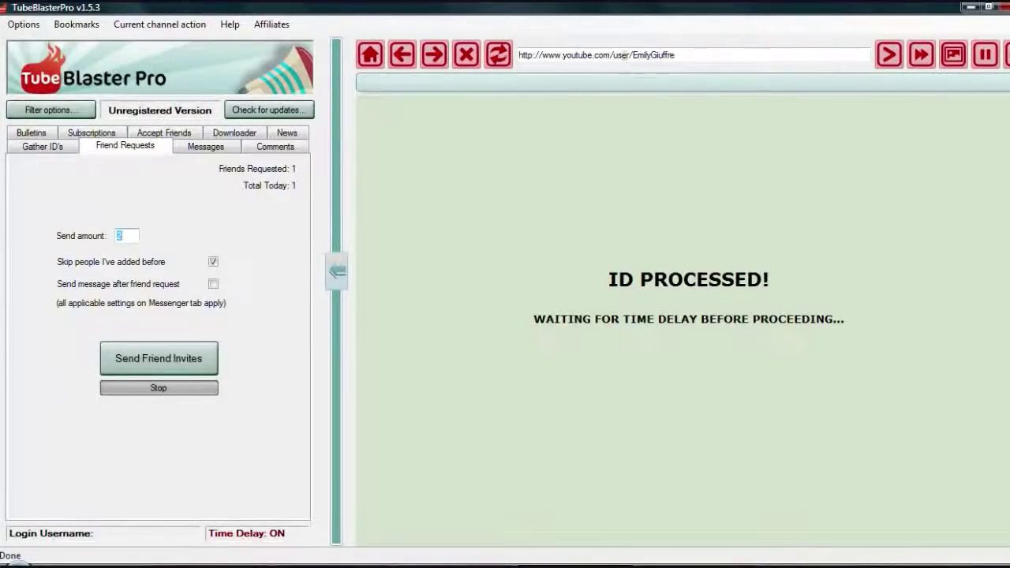
# Step: Return to the YouTube home page and review the saved message "Wondering If You Might Be Able To Give Me A Hand?" without editing it
pyautogui.click(370, 56)
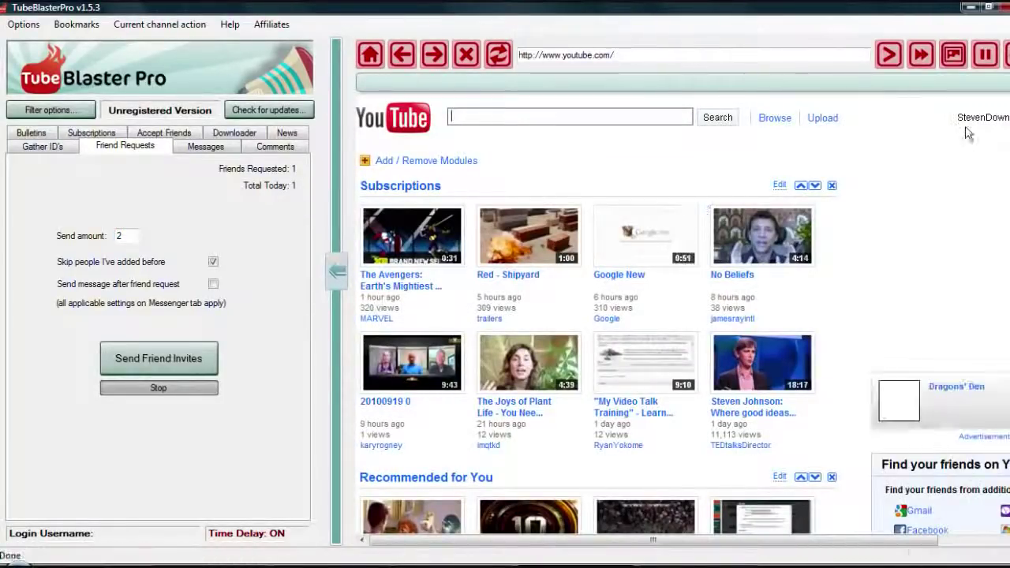
pyautogui.click(203, 153)
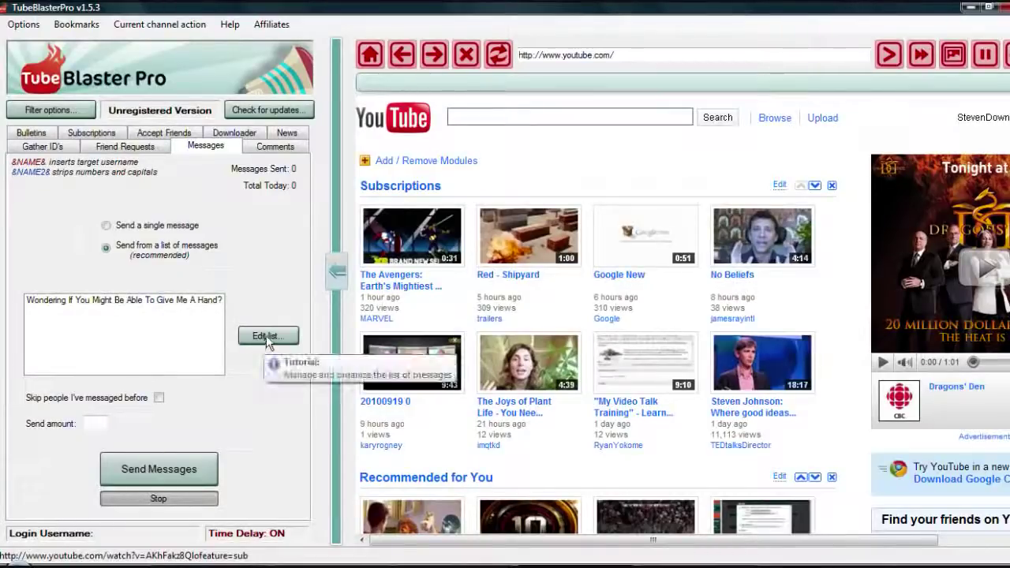
pyautogui.click(196, 304)
pyautogui.click(273, 341)
pyautogui.click(268, 337)
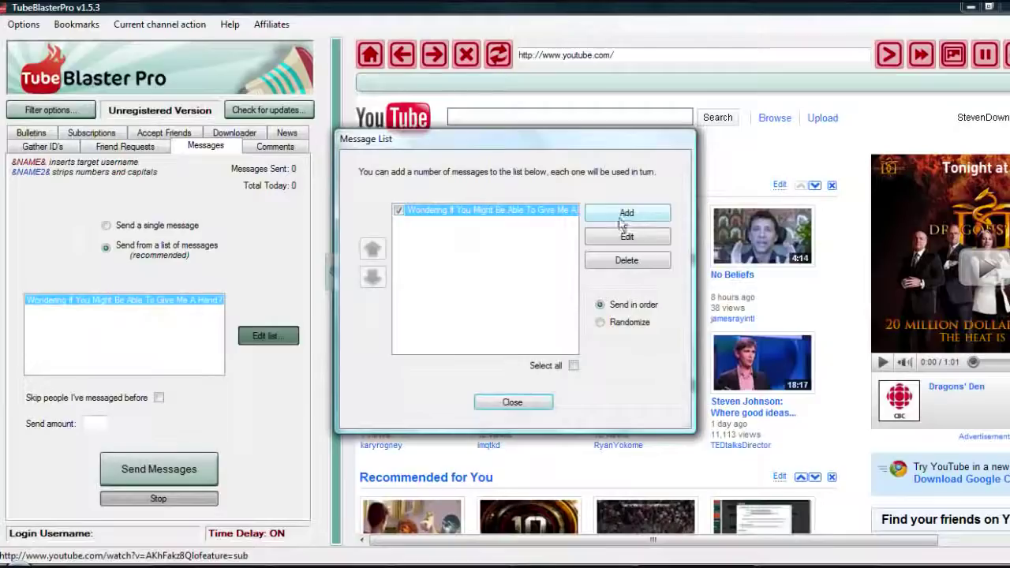
pyautogui.click(640, 239)
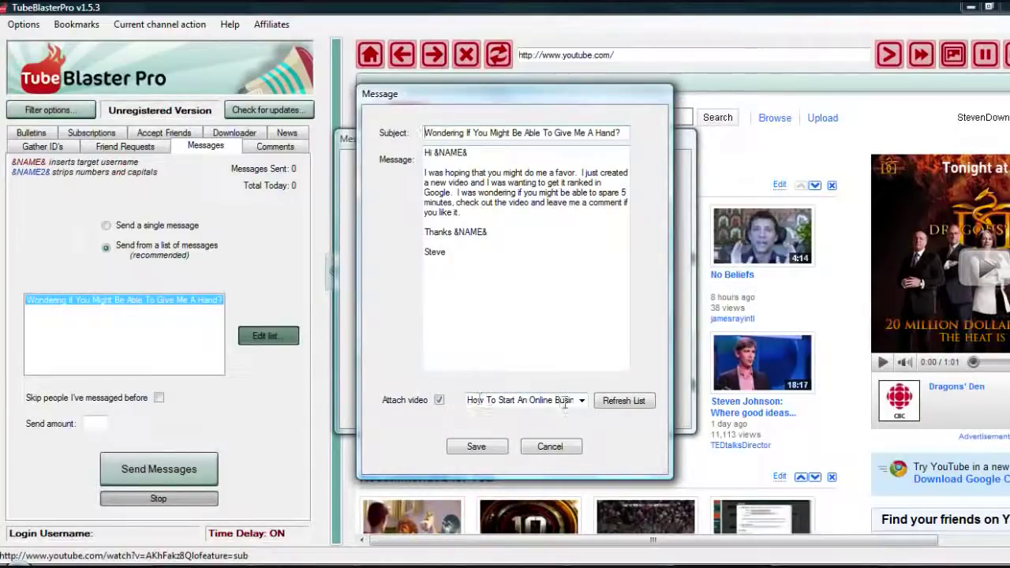
pyautogui.click(552, 447)
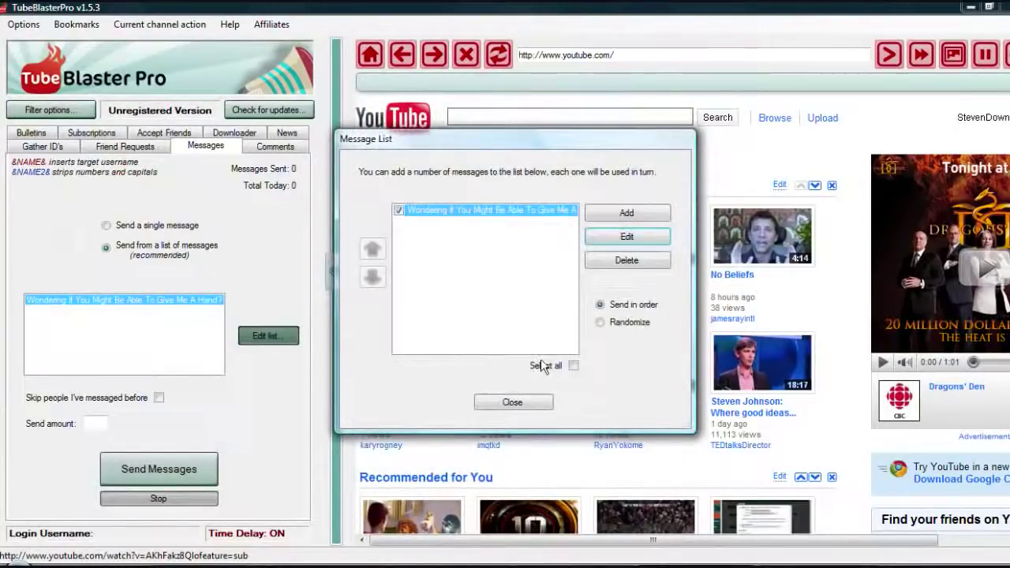
pyautogui.click(512, 403)
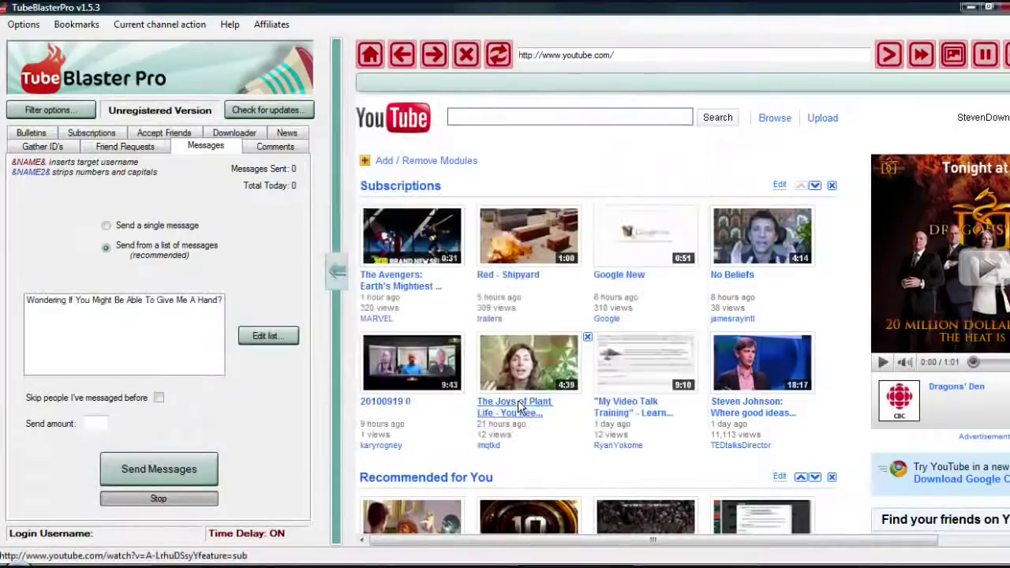
# Step: Open the logged-in account's own channel, look through its uploaded videos with the tool pane hidden, and restore the pane
pyautogui.click(981, 126)
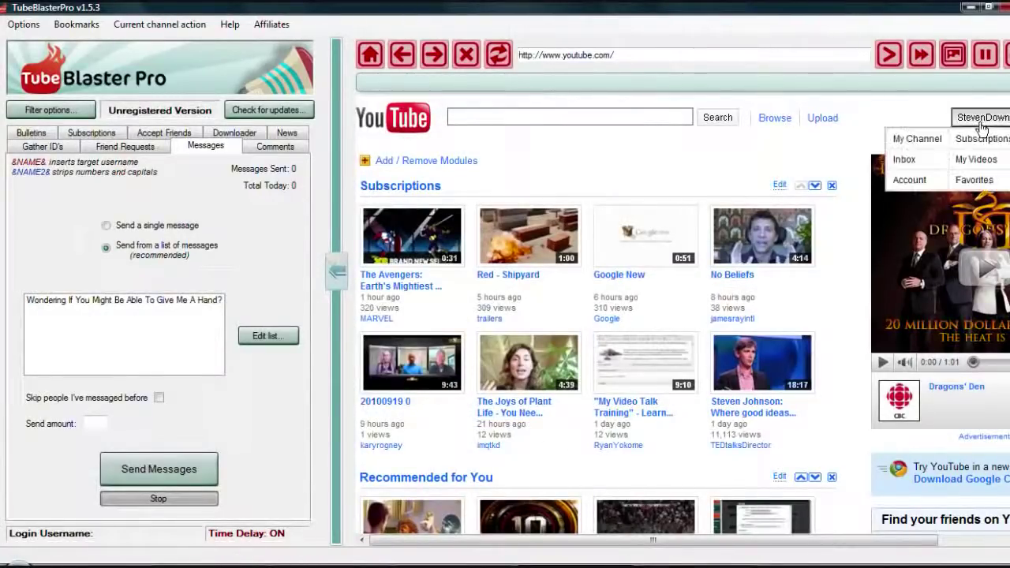
pyautogui.click(915, 139)
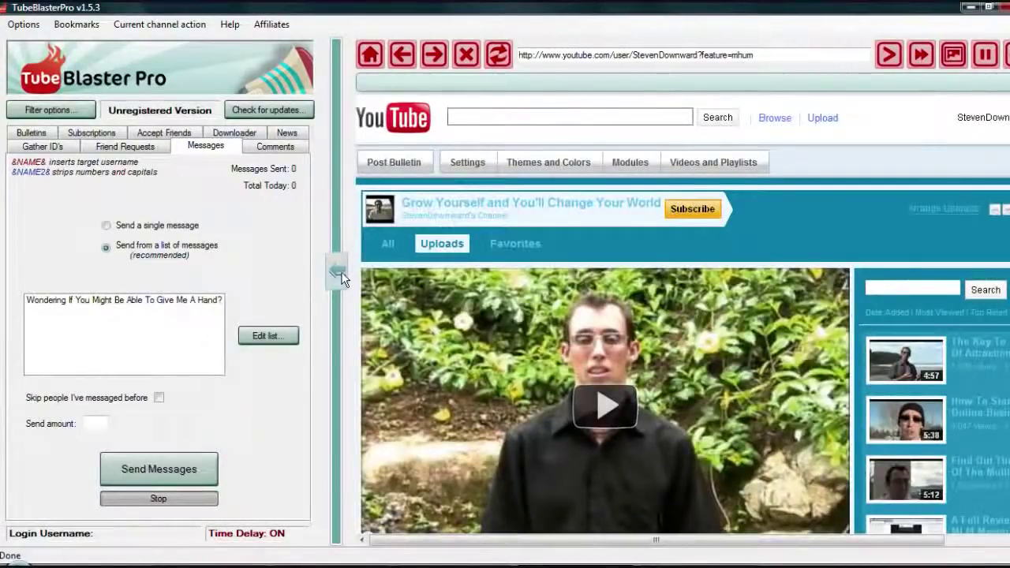
pyautogui.click(337, 270)
pyautogui.scroll(-5, 398, 402)
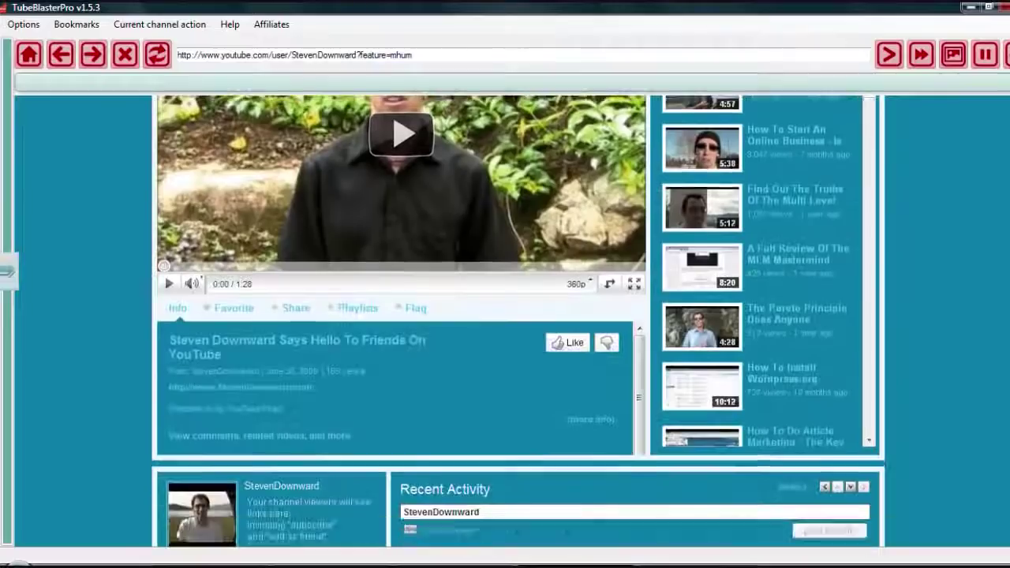
pyautogui.scroll(2, 914, 176)
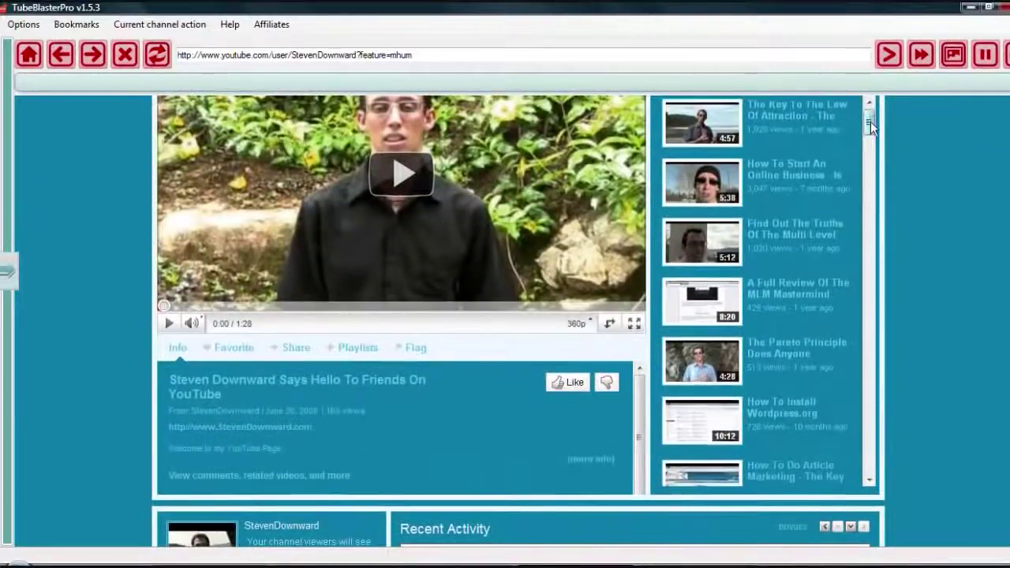
pyautogui.moveTo(870, 121); pyautogui.dragTo(870, 140)
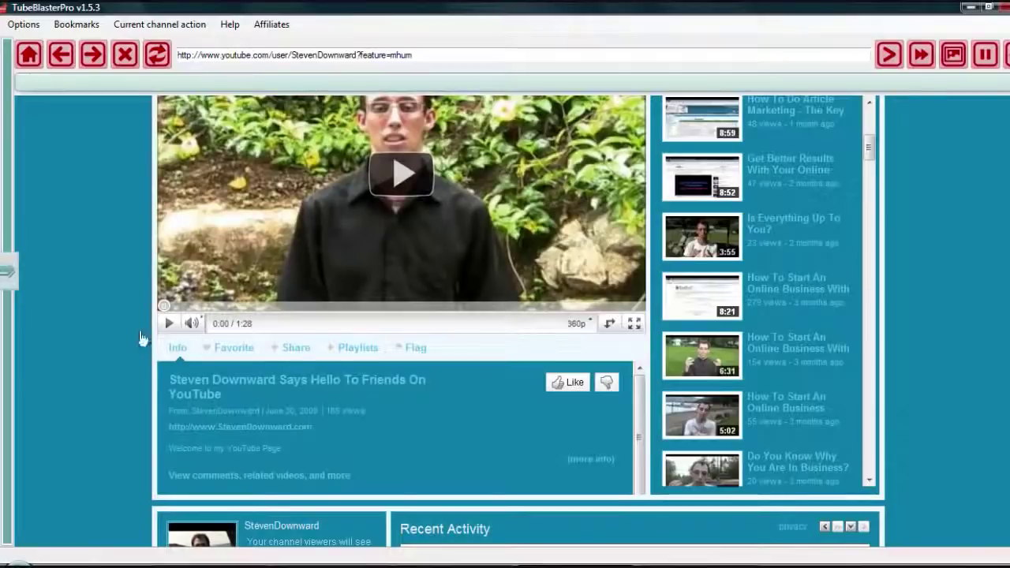
pyautogui.click(10, 275)
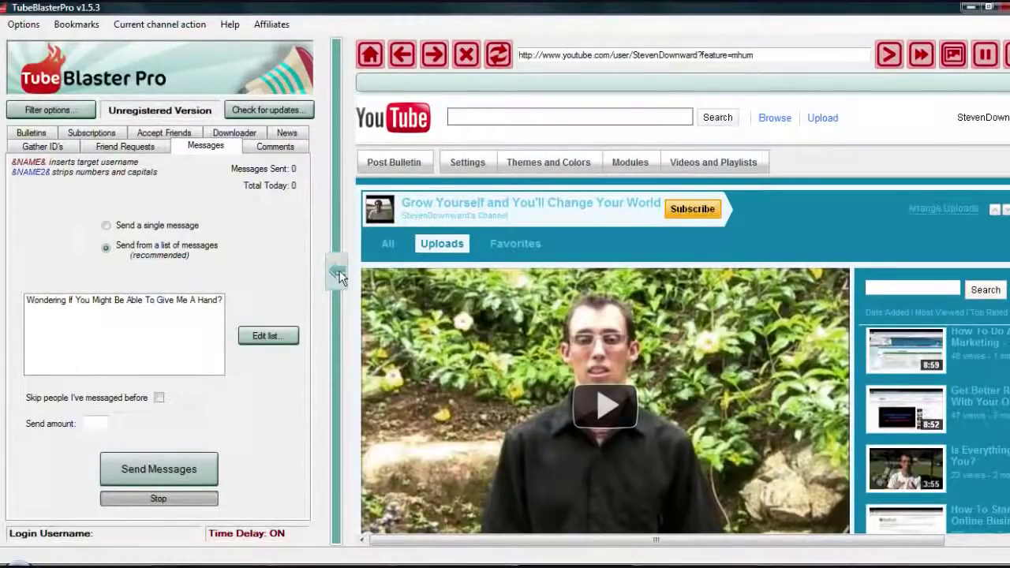
# Step: Examine the channel's recent activity, subscribers, comments, subscriptions and friends in the full-width view, and bring back the Messages settings
pyautogui.click(340, 277)
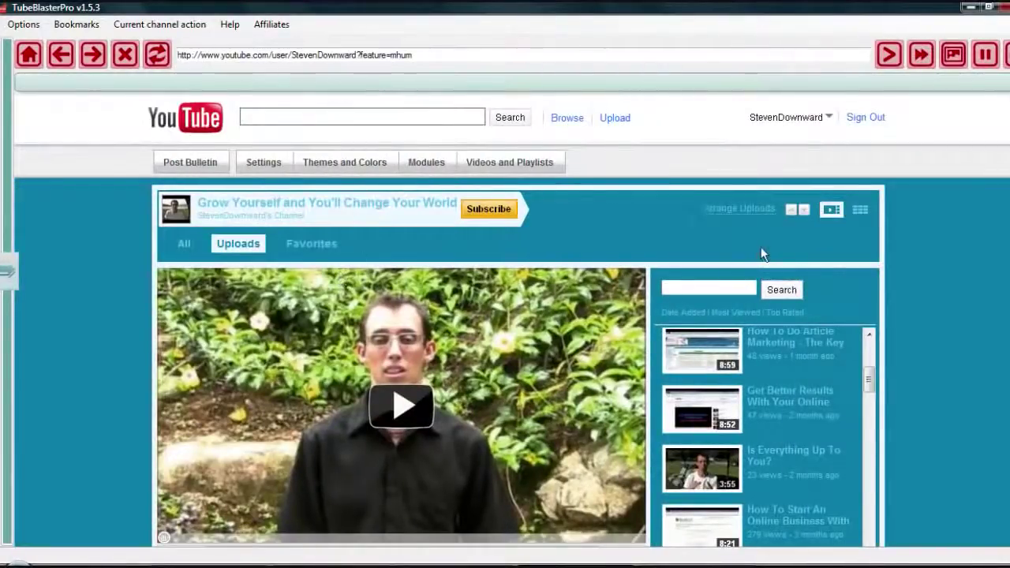
pyautogui.scroll(-3, 1001, 201)
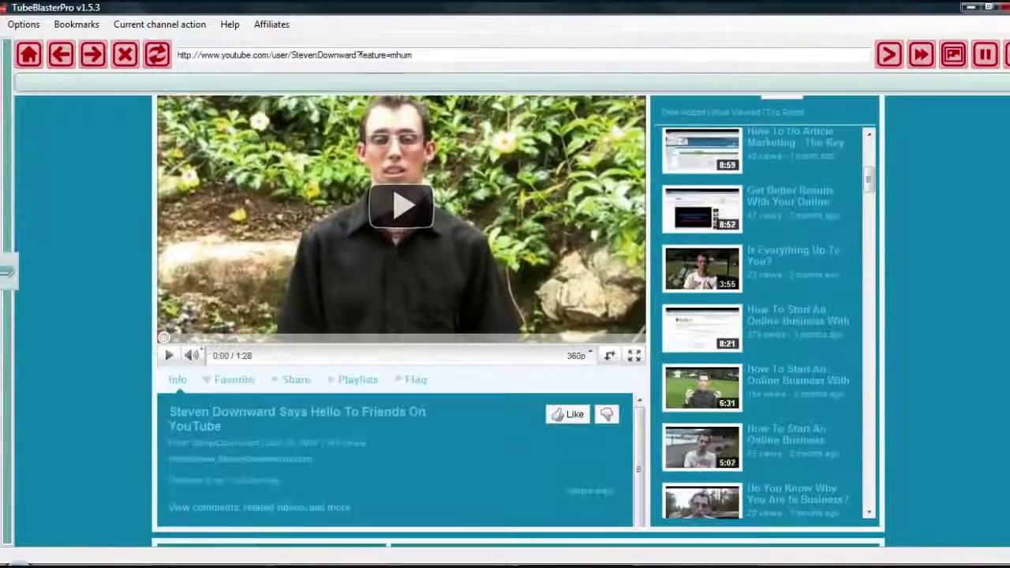
pyautogui.scroll(-10, 519, 322)
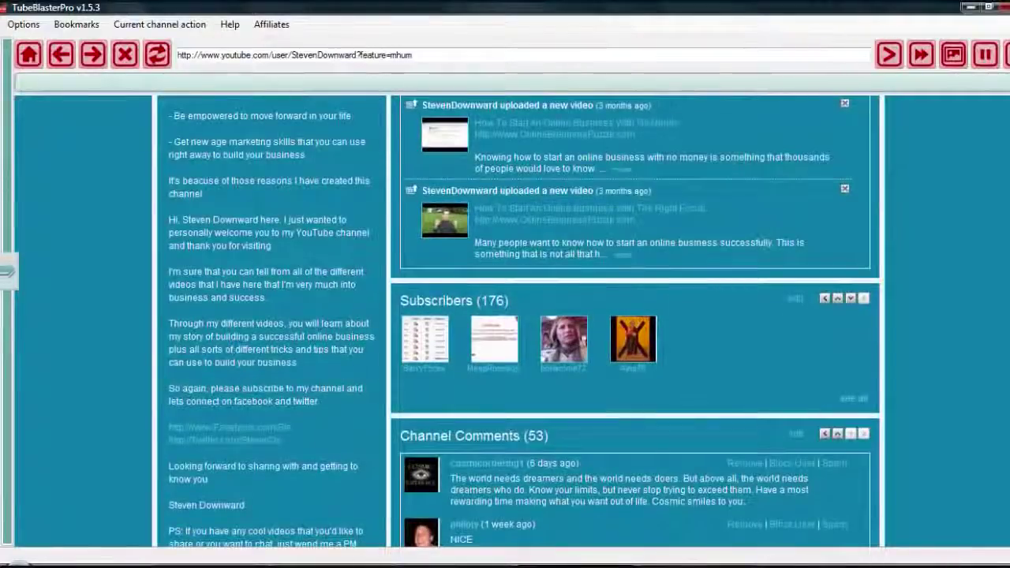
pyautogui.scroll(-1, 518, 321)
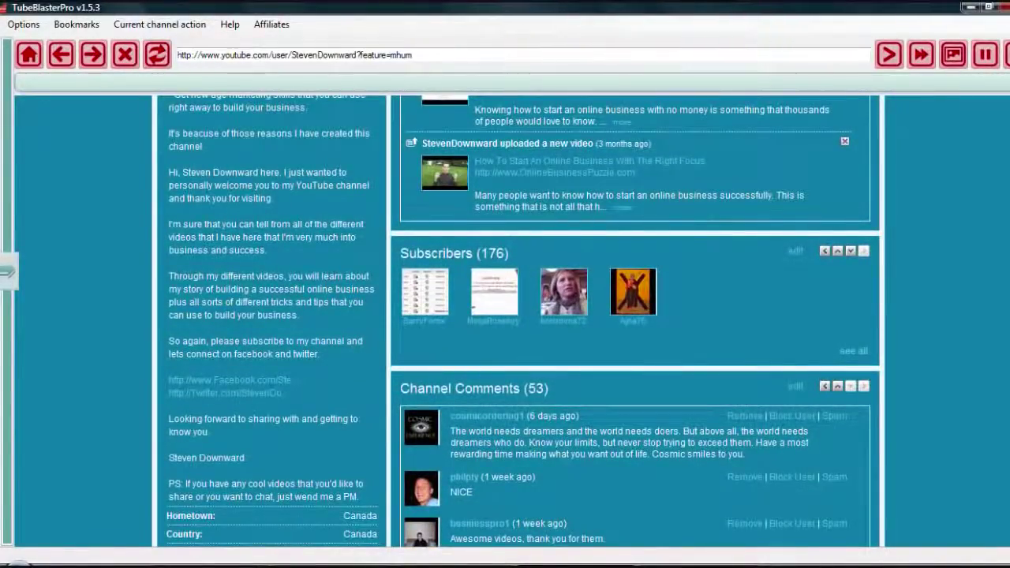
pyautogui.scroll(-7, 519, 322)
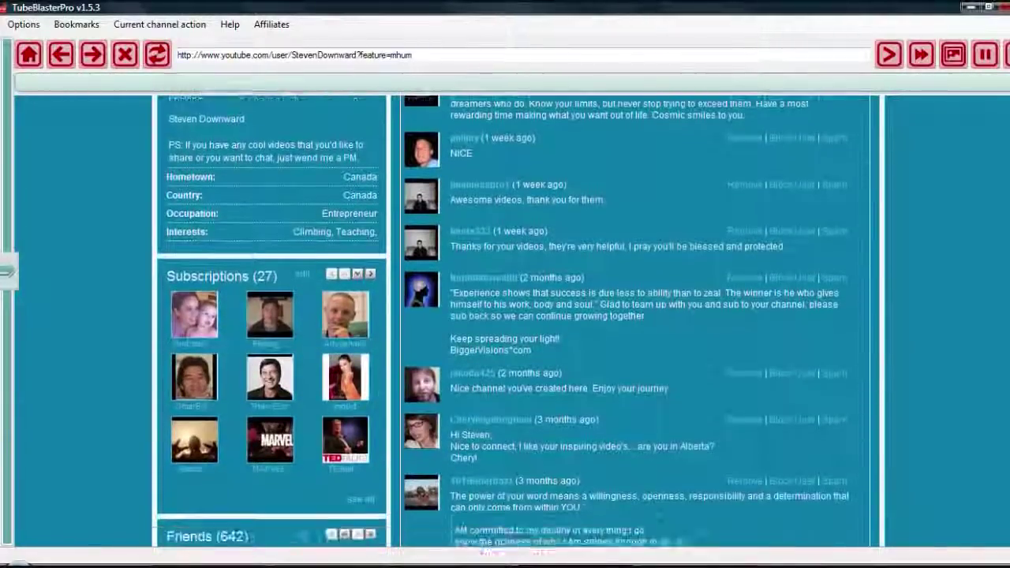
pyautogui.scroll(-2, 518, 321)
pyautogui.scroll(-1, 518, 321)
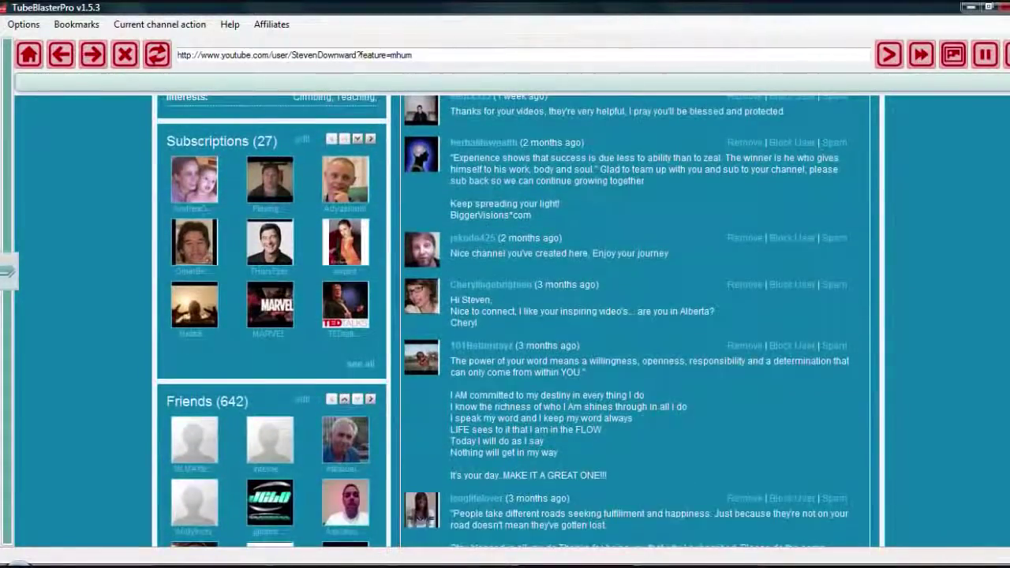
pyautogui.scroll(15, 1001, 226)
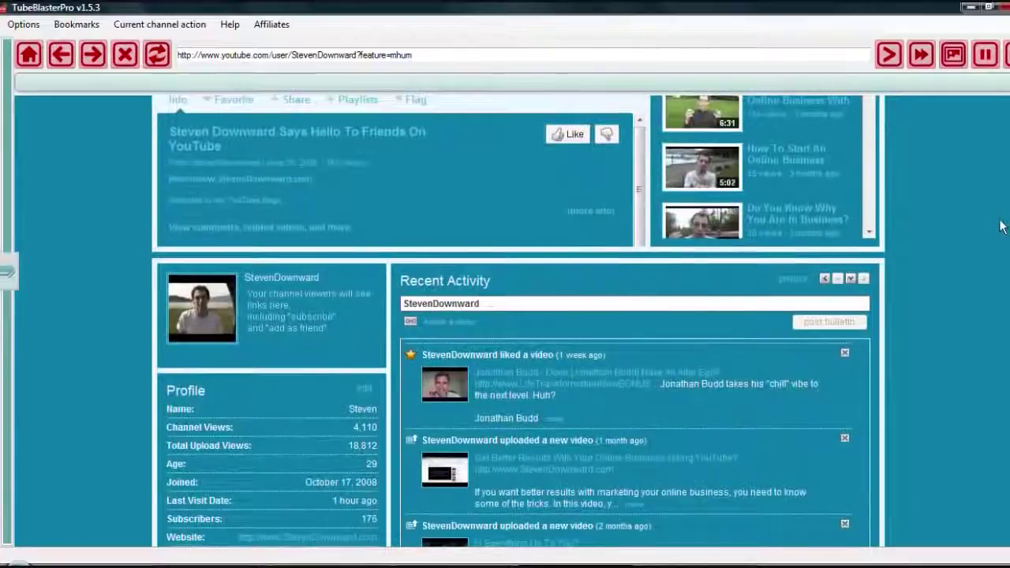
pyautogui.scroll(6, 1001, 227)
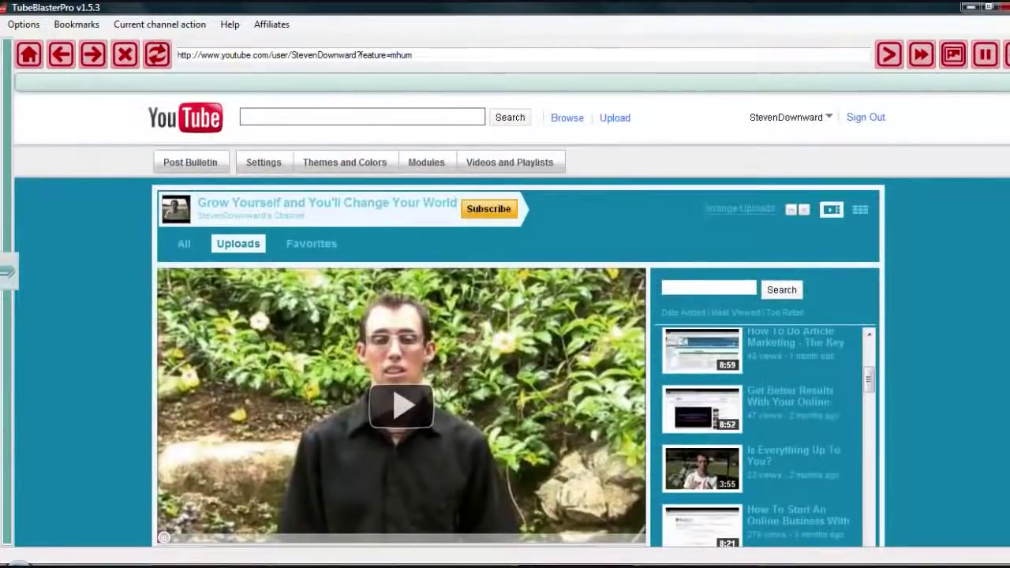
pyautogui.click(8, 272)
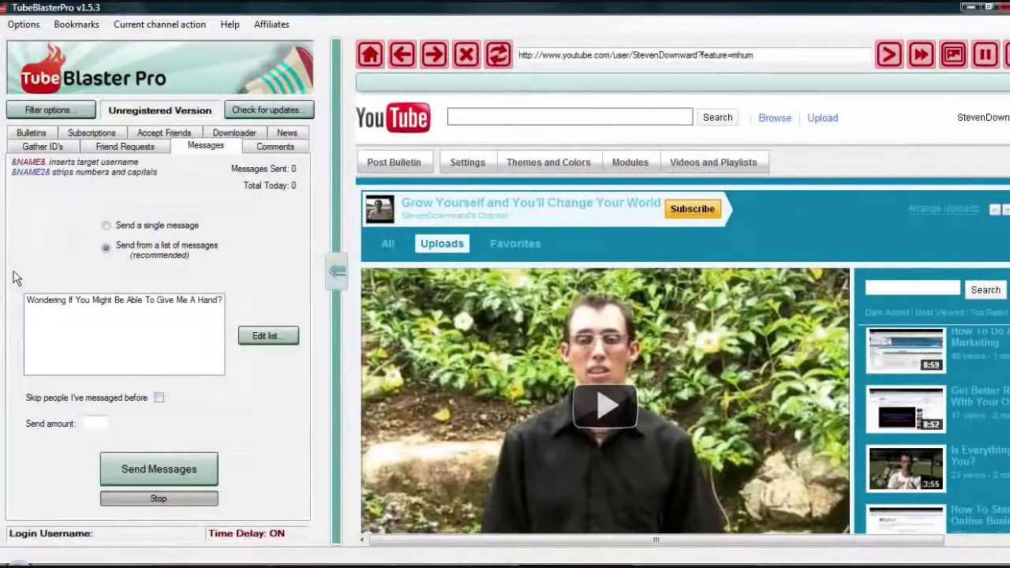